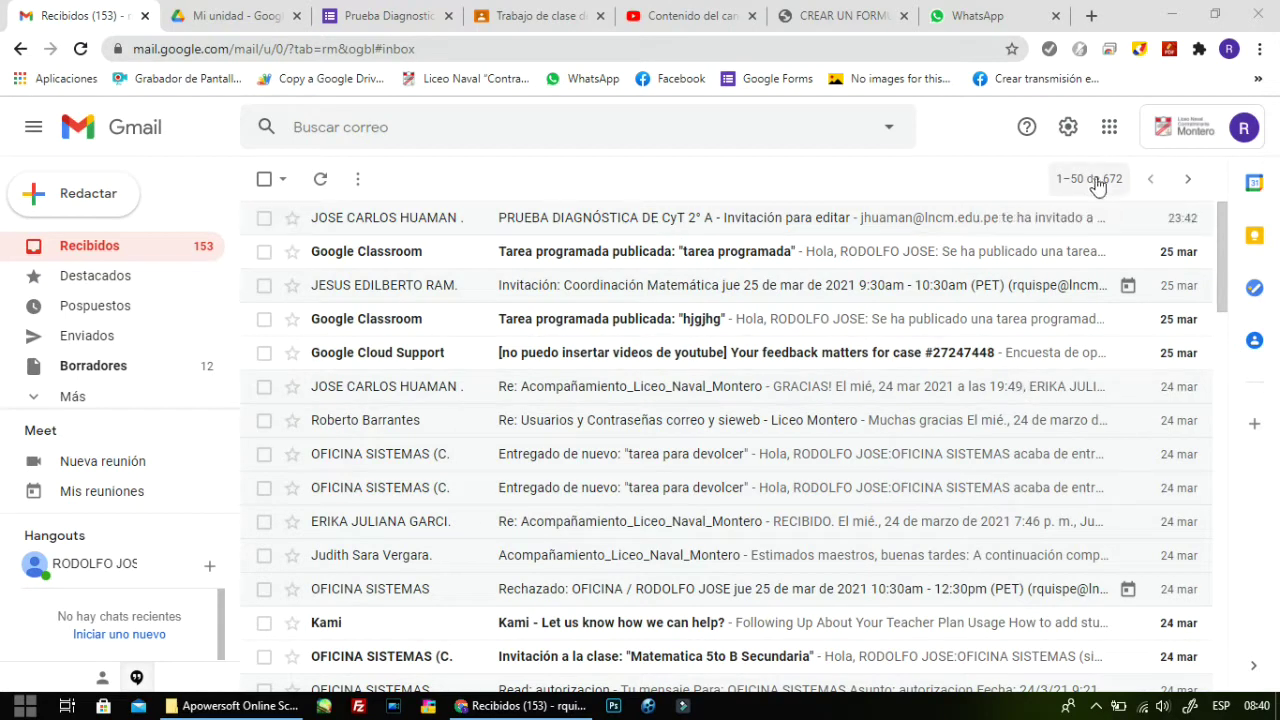
- Launch Formularios (Google Forms) from Gmail's Google apps grid in a new tab
{"action": "left_click", "coordinate": [1109, 127]}
{"action": "left_click_drag", "start_coordinate": [1270, 222], "coordinate": [1265, 378]}
{"action": "left_click", "coordinate": [1034, 365]}
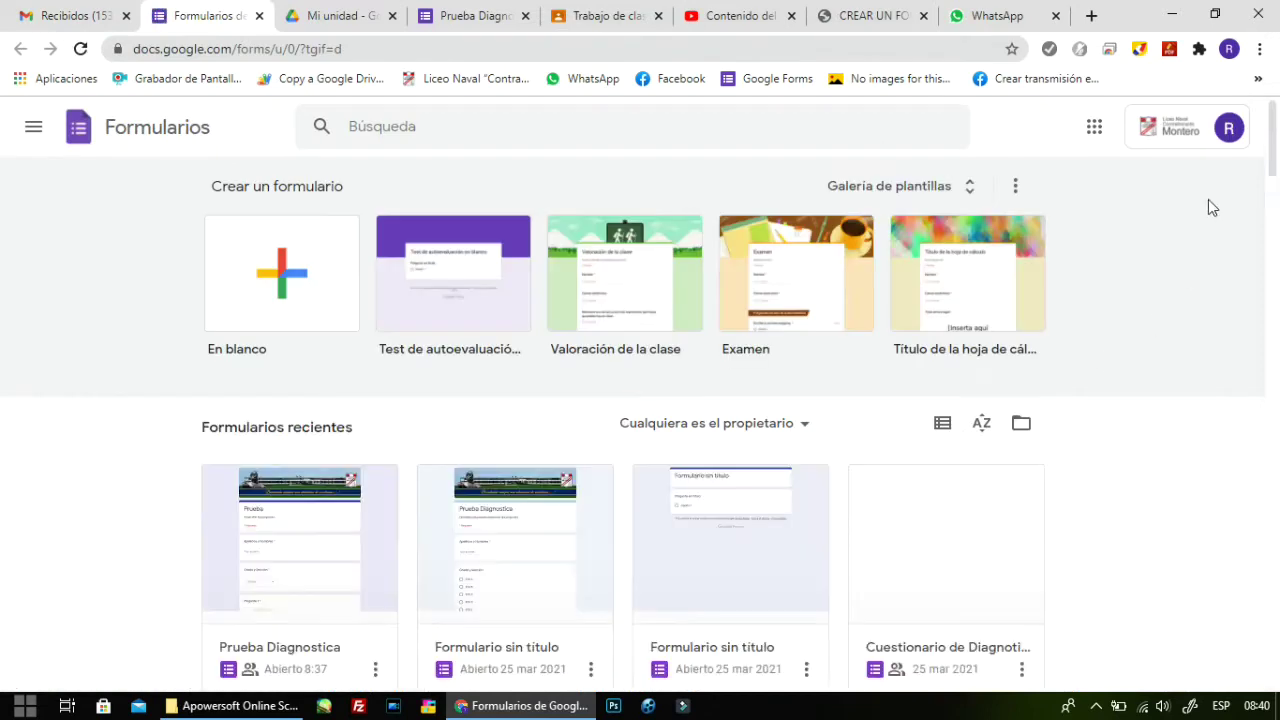
- Open the Prueba Diagnostica form from the recent forms list in the editor
{"action": "left_click_drag", "start_coordinate": [1272, 145], "coordinate": [1273, 180]}
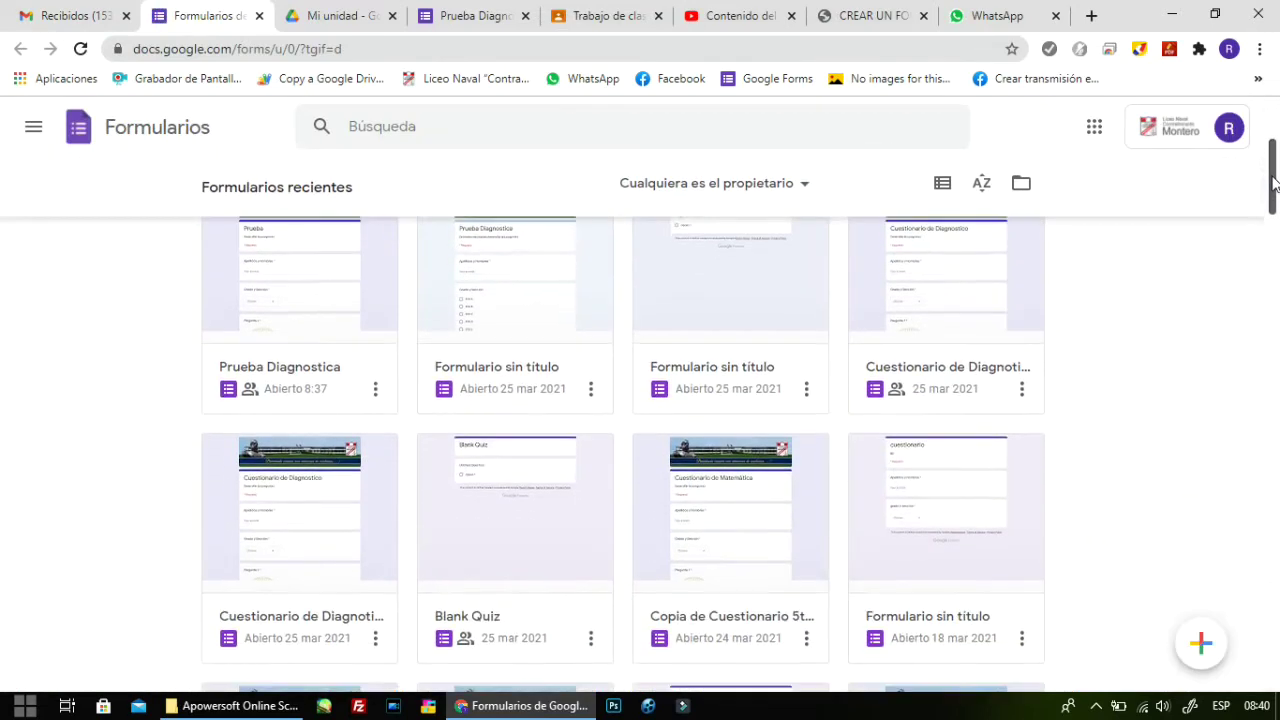
{"action": "scroll", "coordinate": [1273, 183], "scroll_direction": "up", "scroll_amount": 2}
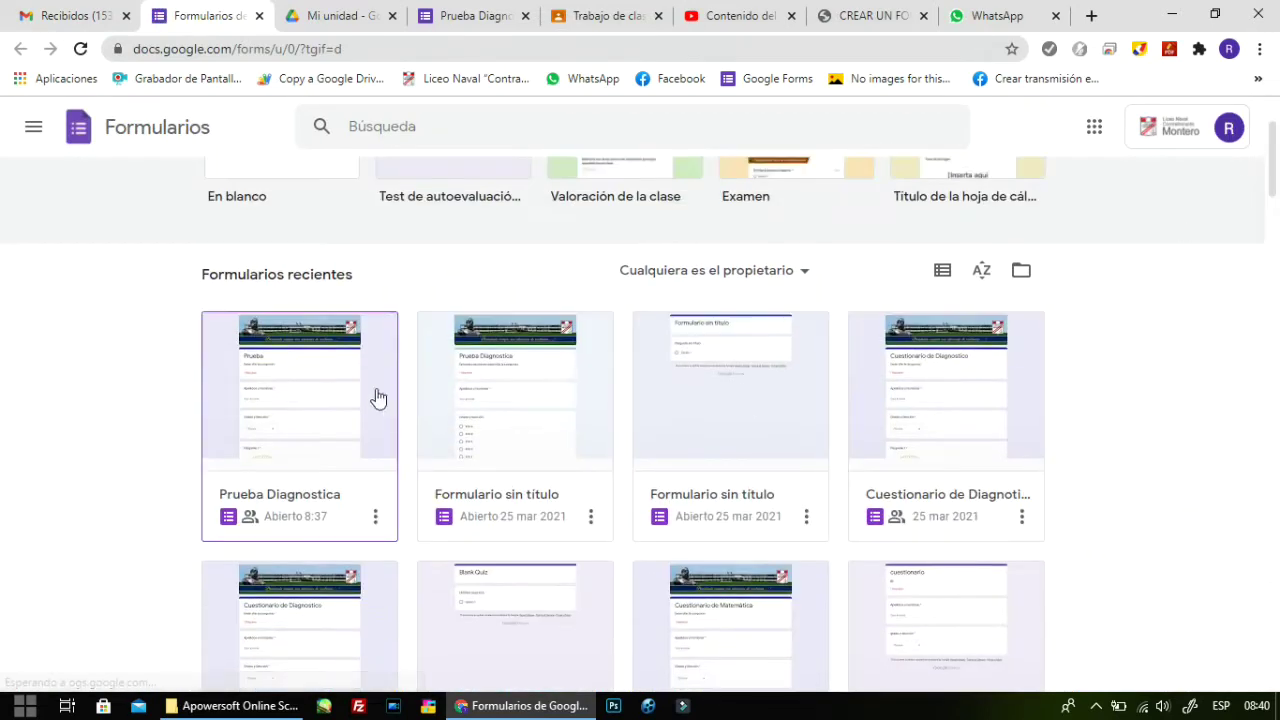
{"action": "left_click", "coordinate": [305, 399]}
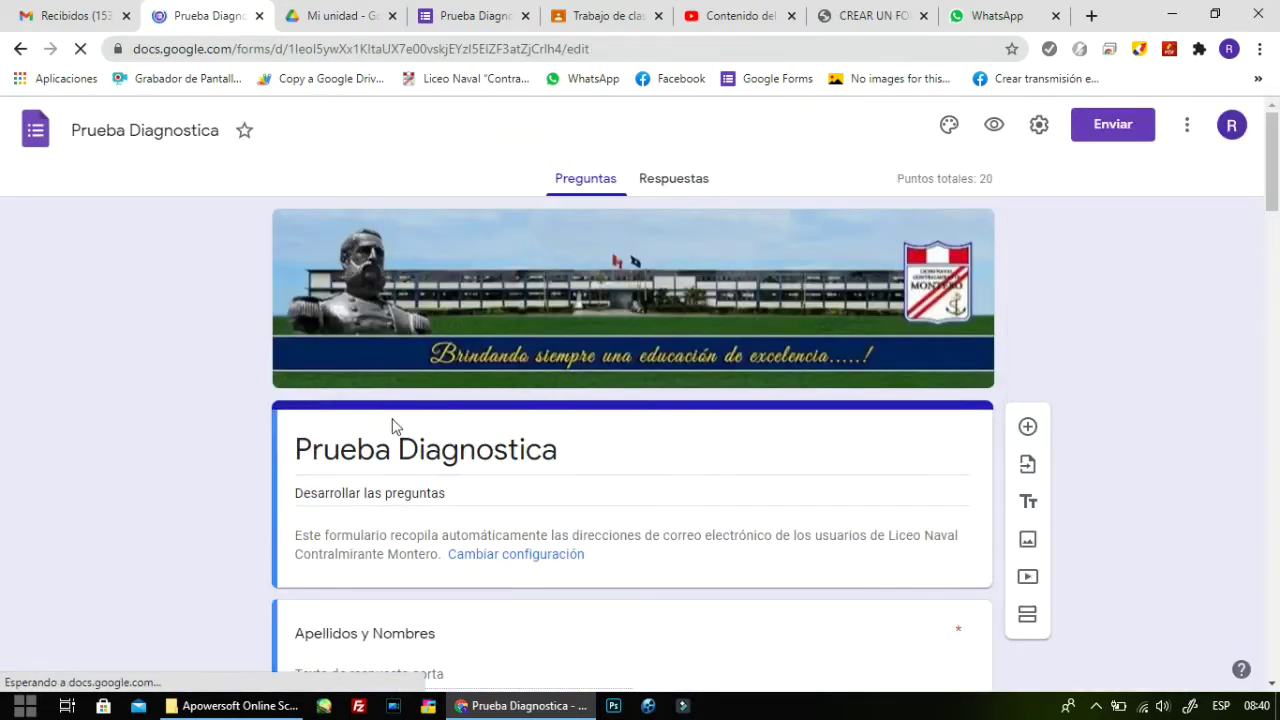
{"action": "left_click_drag", "start_coordinate": [1270, 163], "coordinate": [1270, 115]}
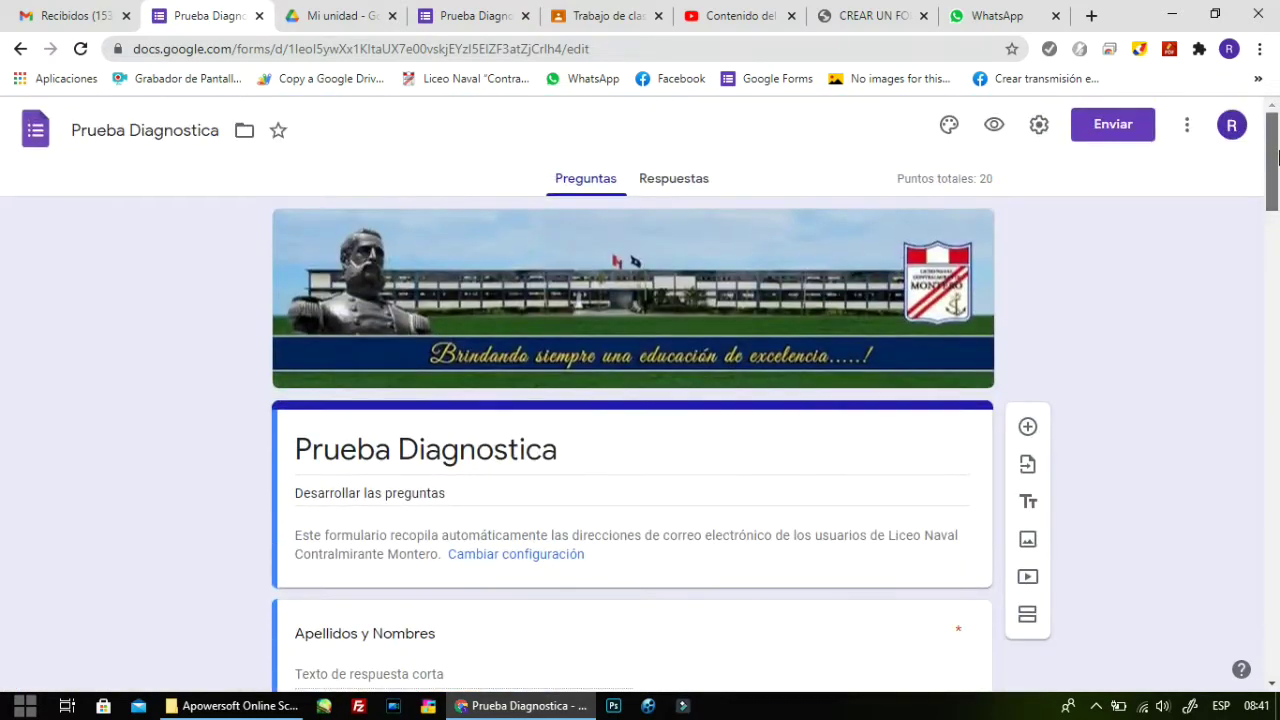
{"action": "left_click", "coordinate": [1042, 127]}
{"action": "left_click_drag", "start_coordinate": [900, 245], "coordinate": [611, 206]}
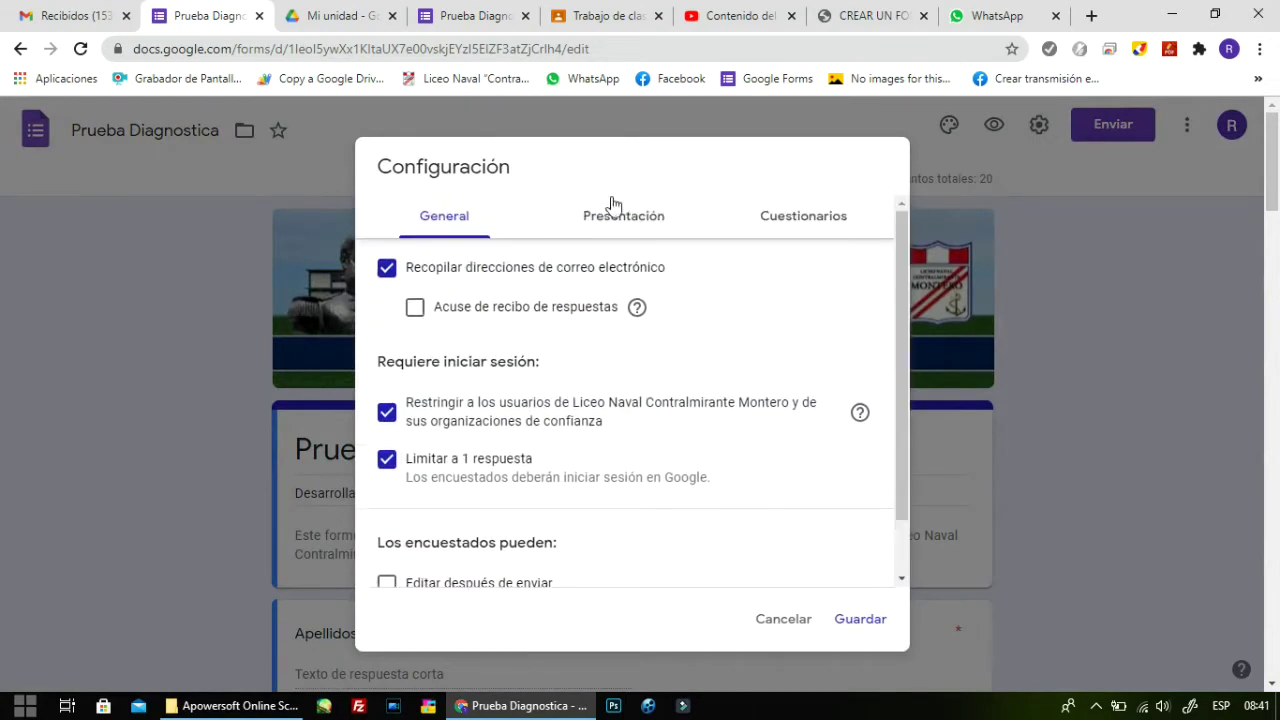
{"action": "left_click", "coordinate": [624, 234]}
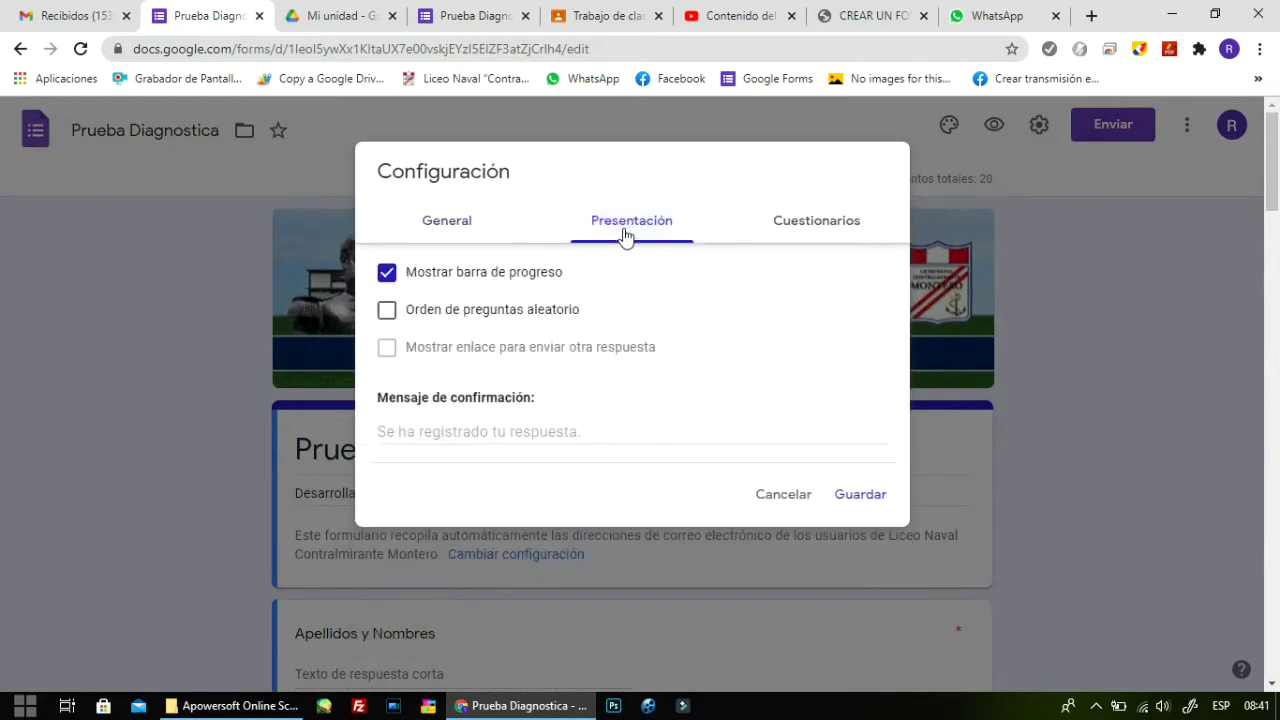
{"action": "left_click", "coordinate": [835, 232]}
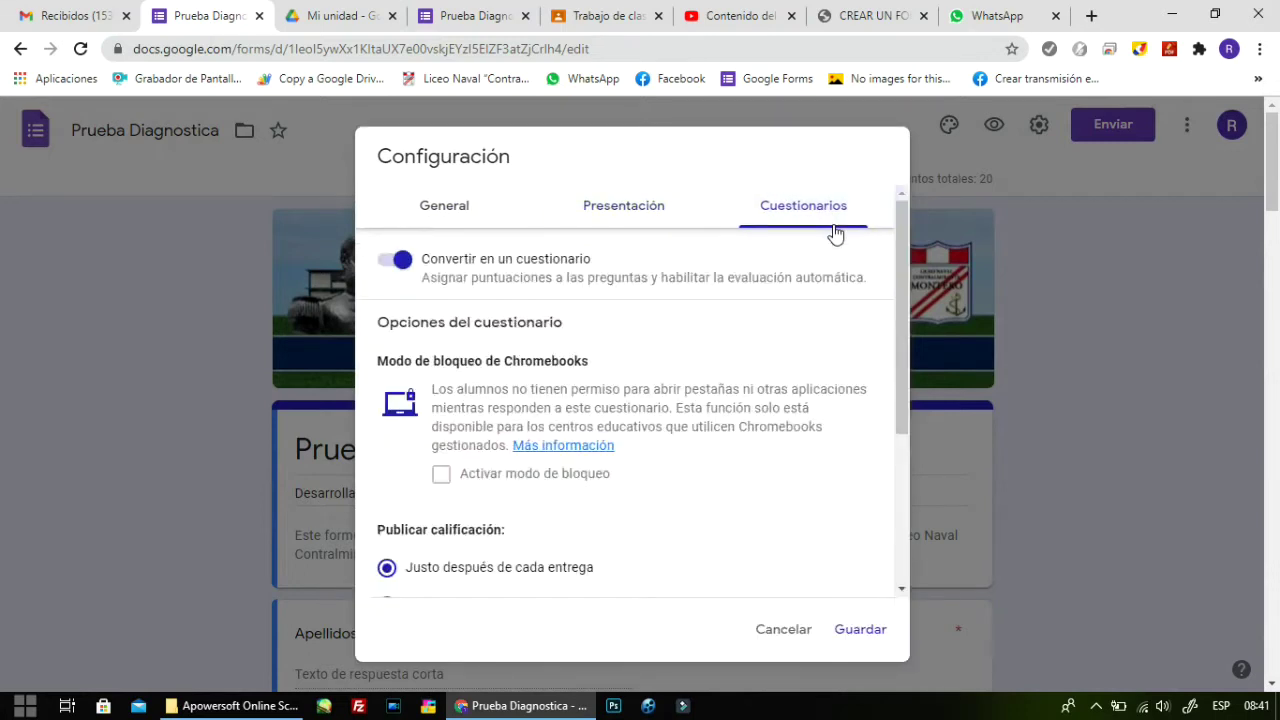
{"action": "left_click_drag", "start_coordinate": [903, 230], "coordinate": [878, 333]}
{"action": "left_click", "coordinate": [860, 629]}
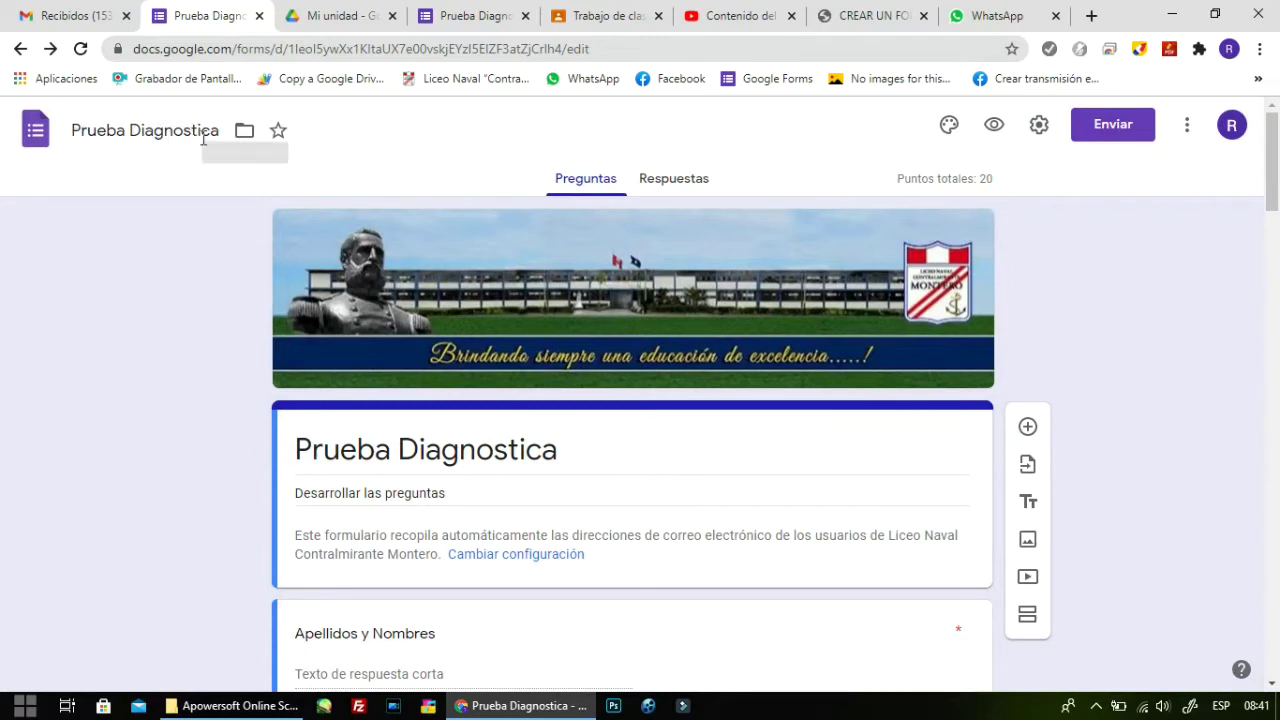
- Select the Prueba Diagnostica file in My Drive, then return to the Matematica 5to A classwork
{"action": "left_click", "coordinate": [305, 16]}
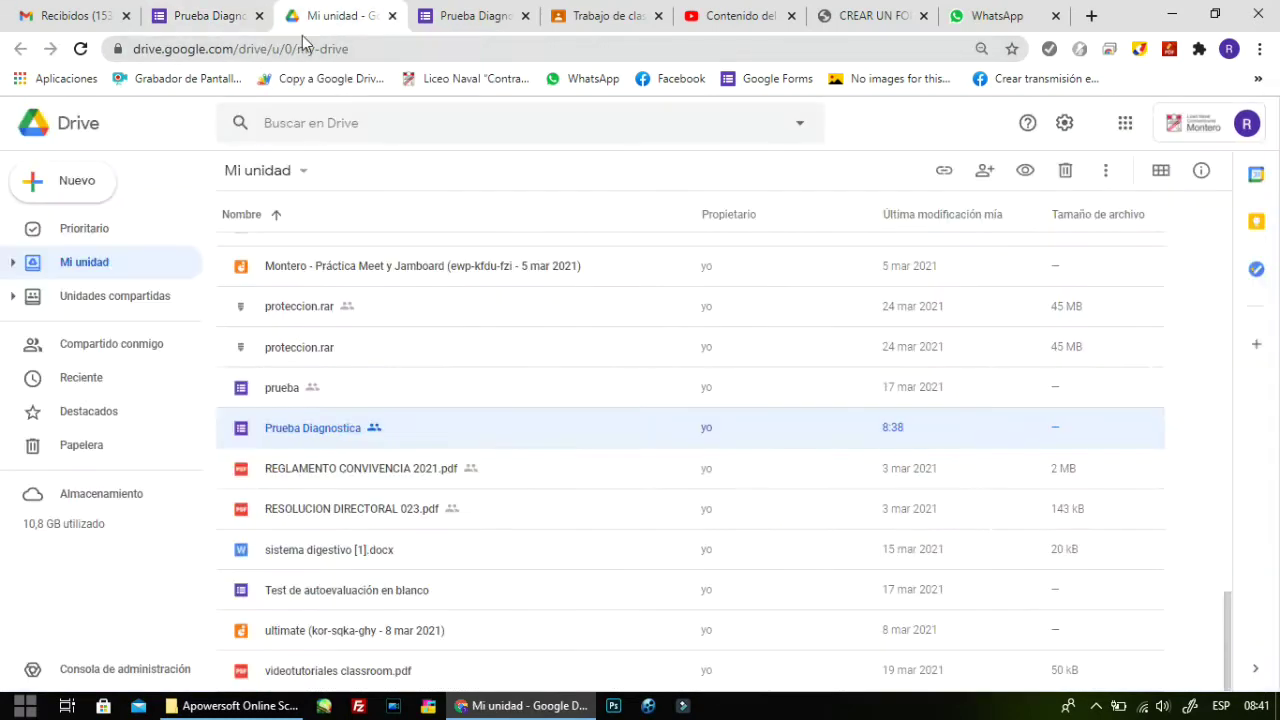
{"action": "left_click", "coordinate": [97, 268]}
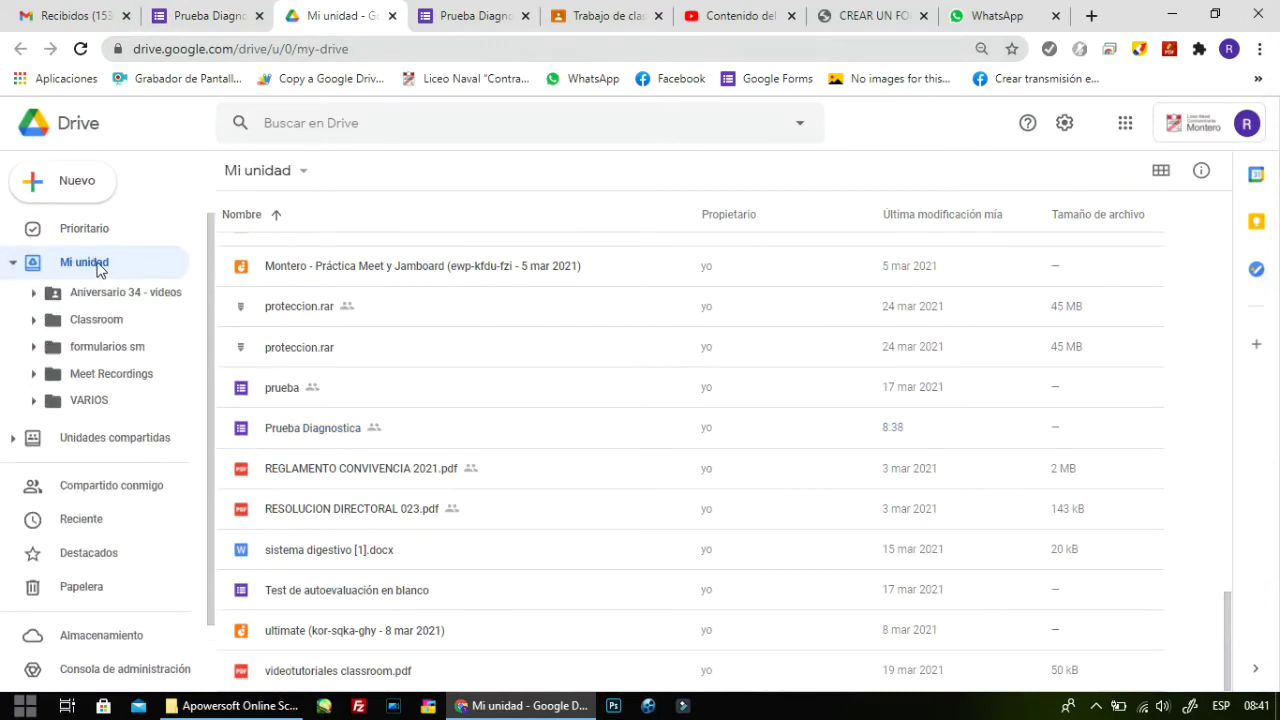
{"action": "left_click", "coordinate": [97, 268]}
{"action": "mouse_move", "coordinate": [1230, 630]}
{"action": "left_mouse_down"}
{"action": "mouse_move", "coordinate": [1222, 224]}
{"action": "mouse_move", "coordinate": [1221, 452]}
{"action": "mouse_move", "coordinate": [1246, 623]}
{"action": "left_mouse_up"}
{"action": "left_click", "coordinate": [277, 463]}
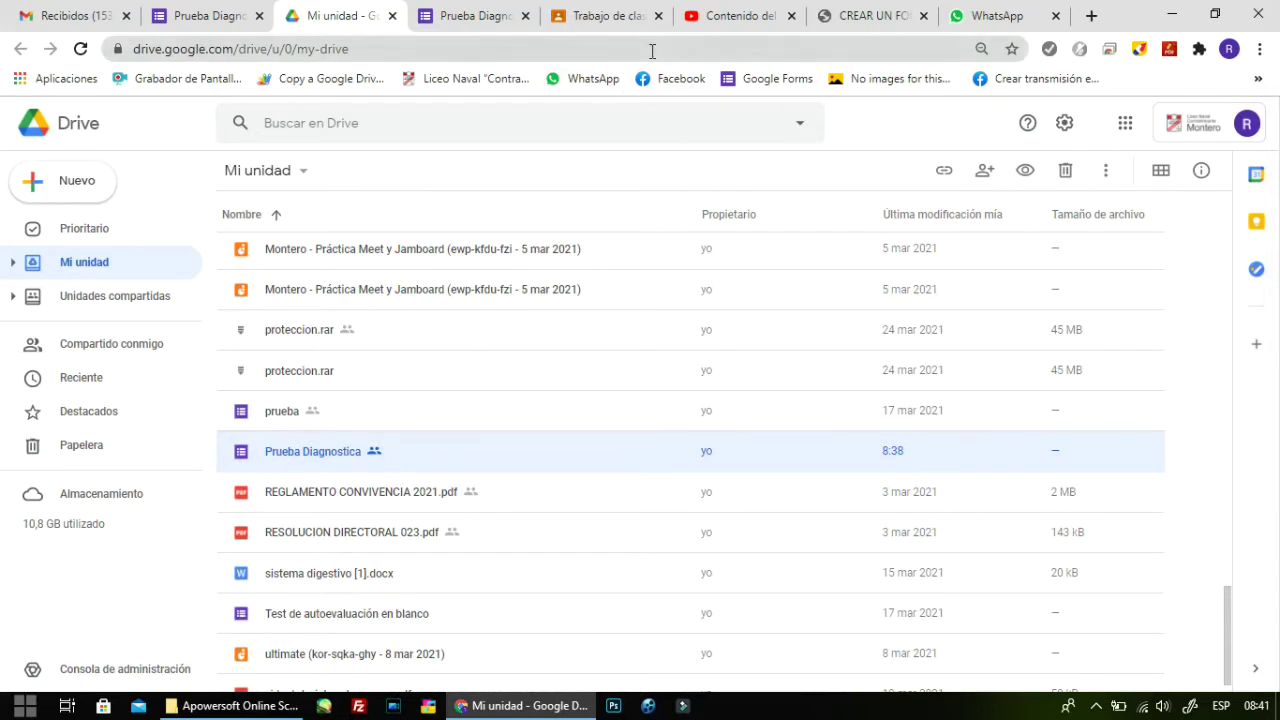
{"action": "left_click", "coordinate": [627, 20]}
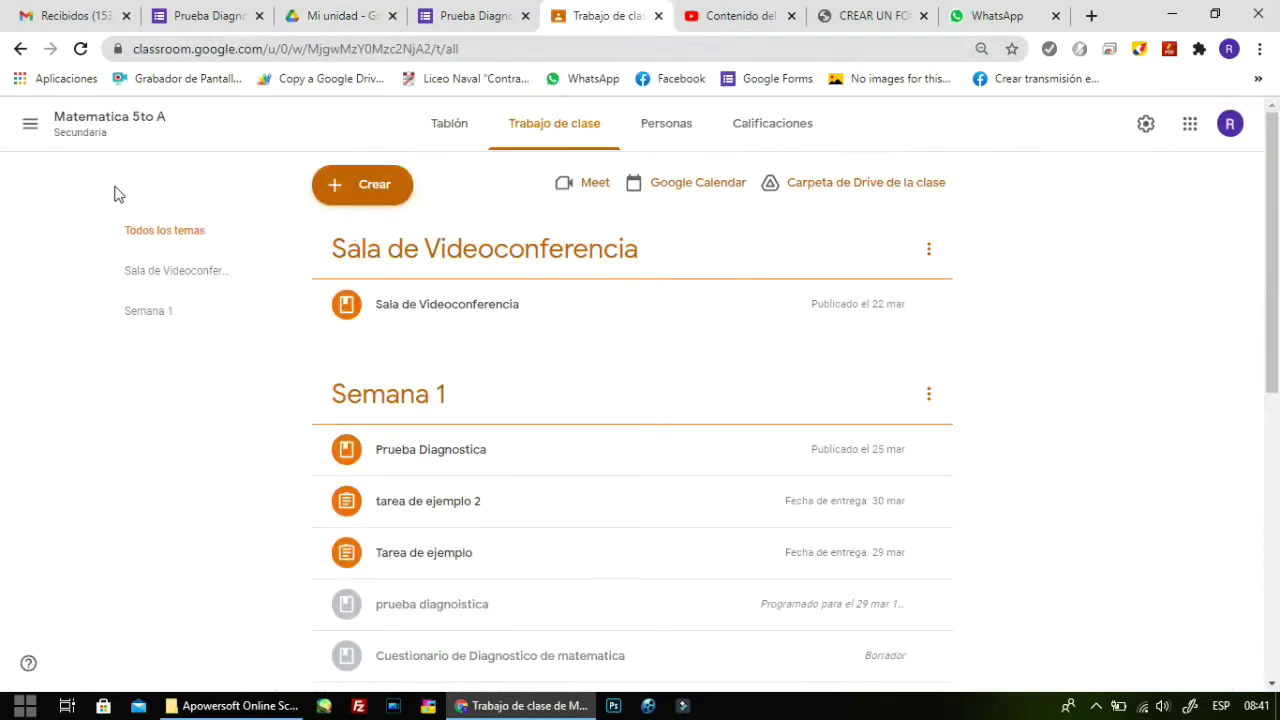
- Go to Clases and open the Trabajo de clase page of Ciencia y Tecnología 2do A
{"action": "left_click", "coordinate": [30, 123]}
{"action": "left_click", "coordinate": [88, 131]}
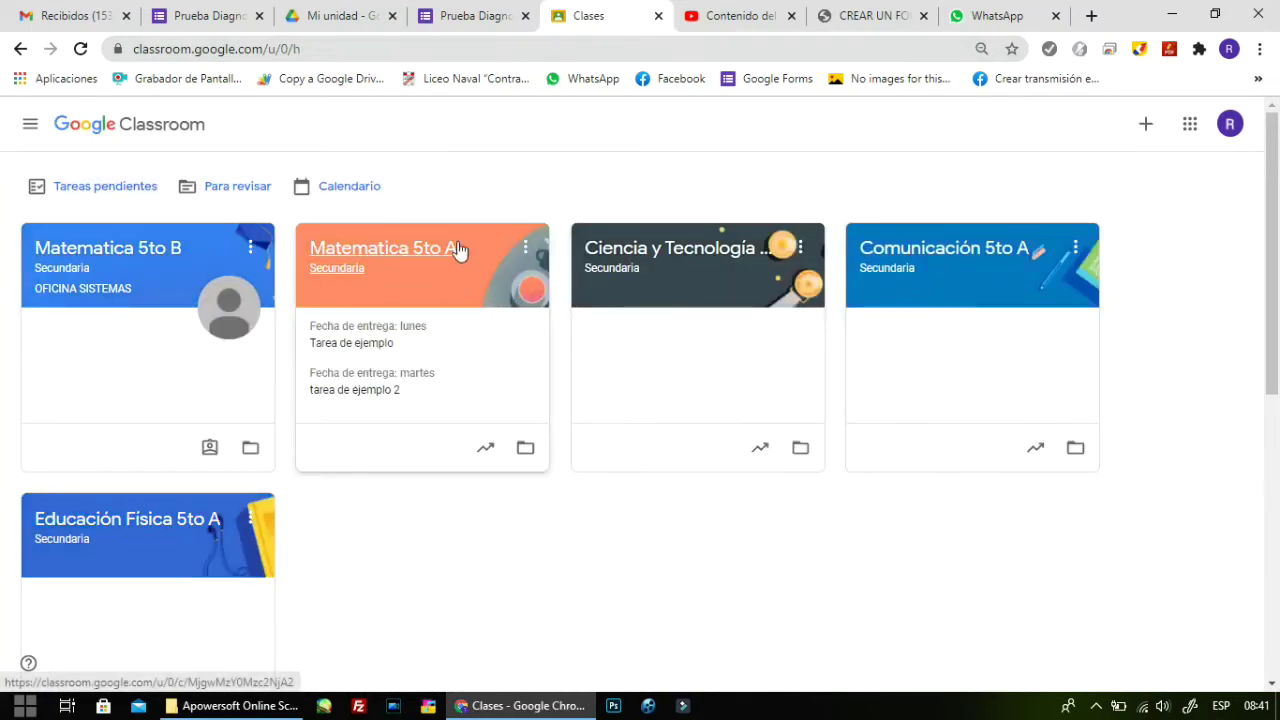
{"action": "left_click", "coordinate": [672, 258]}
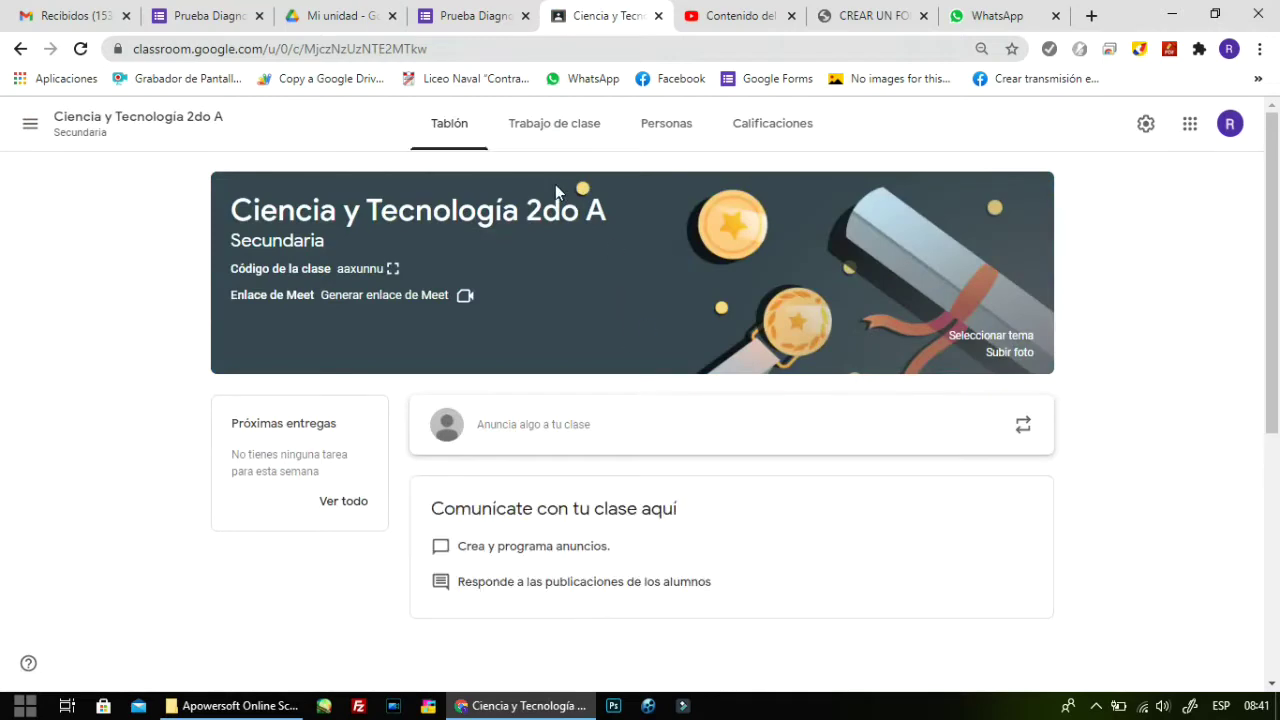
{"action": "left_click", "coordinate": [554, 128]}
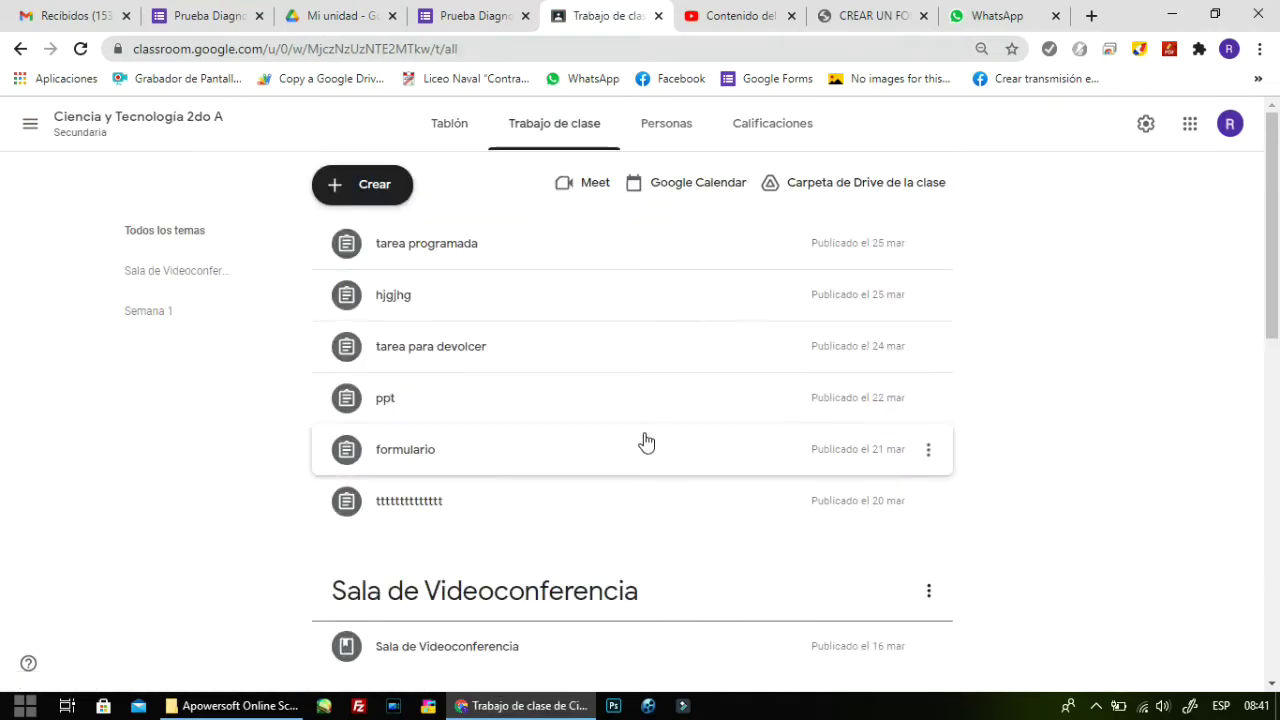
{"action": "scroll", "coordinate": [645, 441], "scroll_direction": "down", "scroll_amount": 2}
{"action": "scroll", "coordinate": [645, 441], "scroll_direction": "up", "scroll_amount": 2}
{"action": "scroll", "coordinate": [645, 441], "scroll_direction": "down", "scroll_amount": 3}
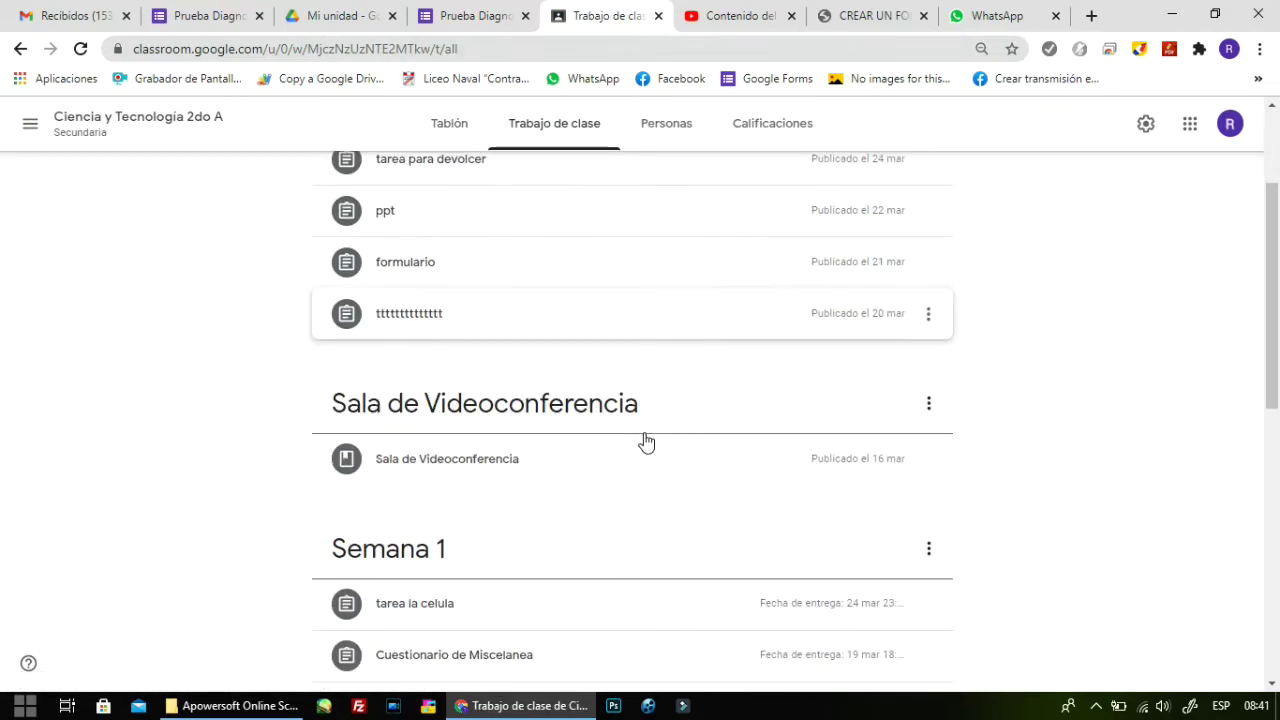
{"action": "scroll", "coordinate": [645, 441], "scroll_direction": "up", "scroll_amount": 3}
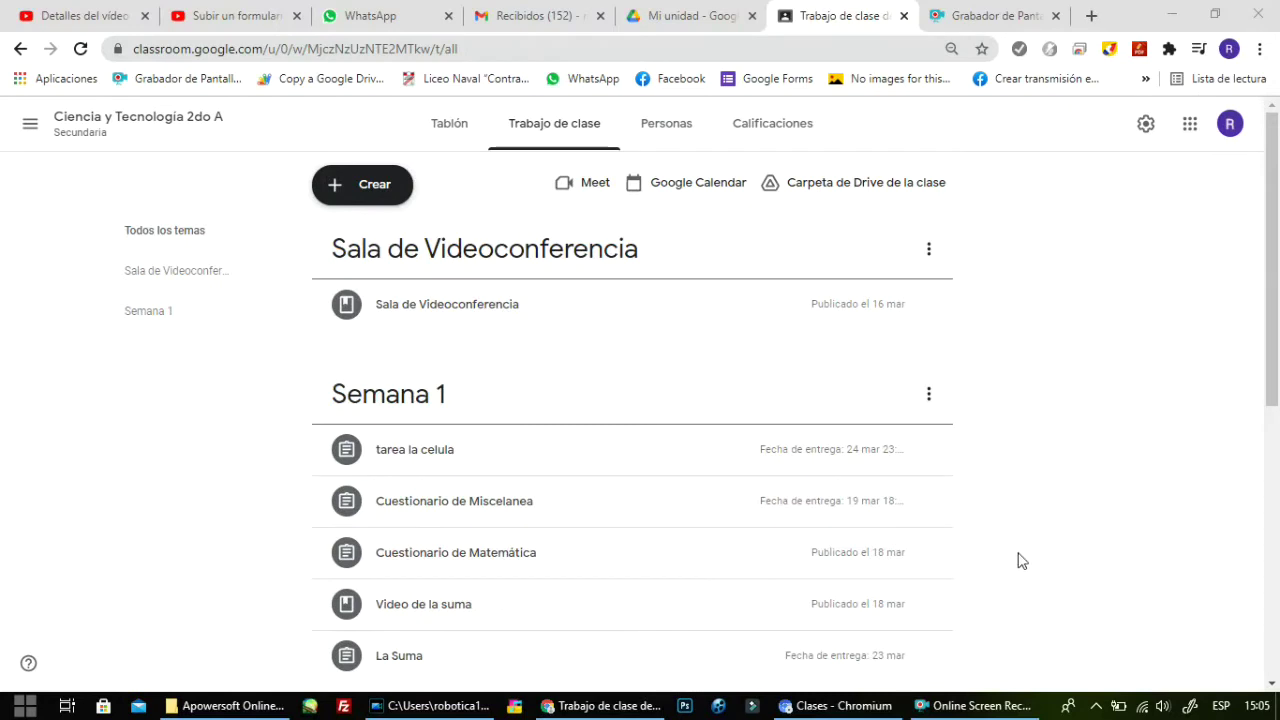
- Create a new class material titled Prueba Diagnostica
{"action": "left_click", "coordinate": [362, 192]}
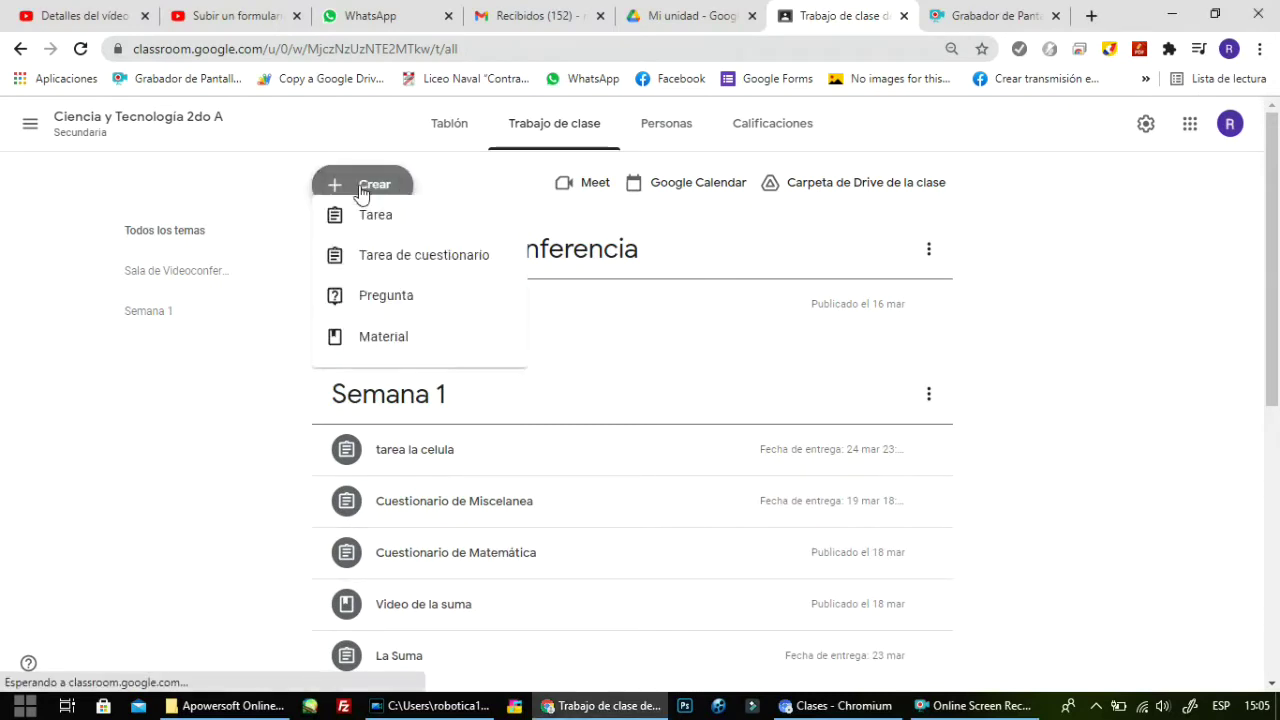
{"action": "left_click", "coordinate": [395, 366]}
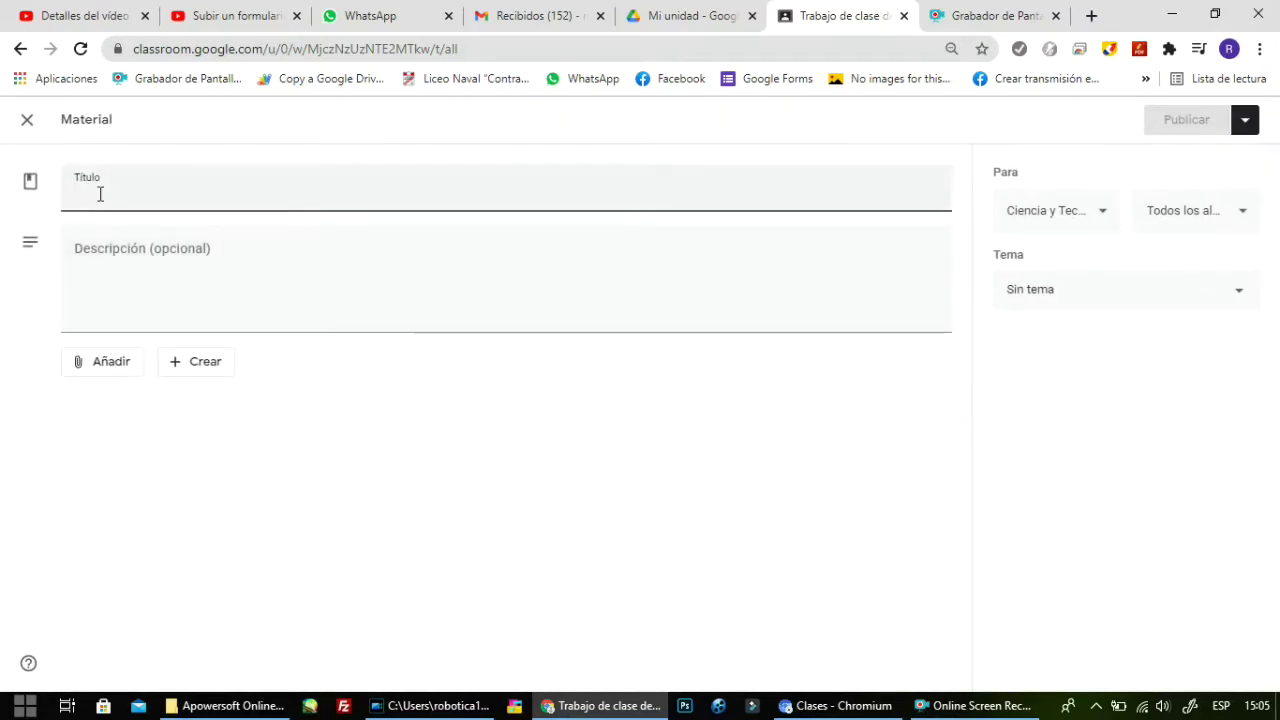
{"action": "type", "text": "Prueba Dis"}
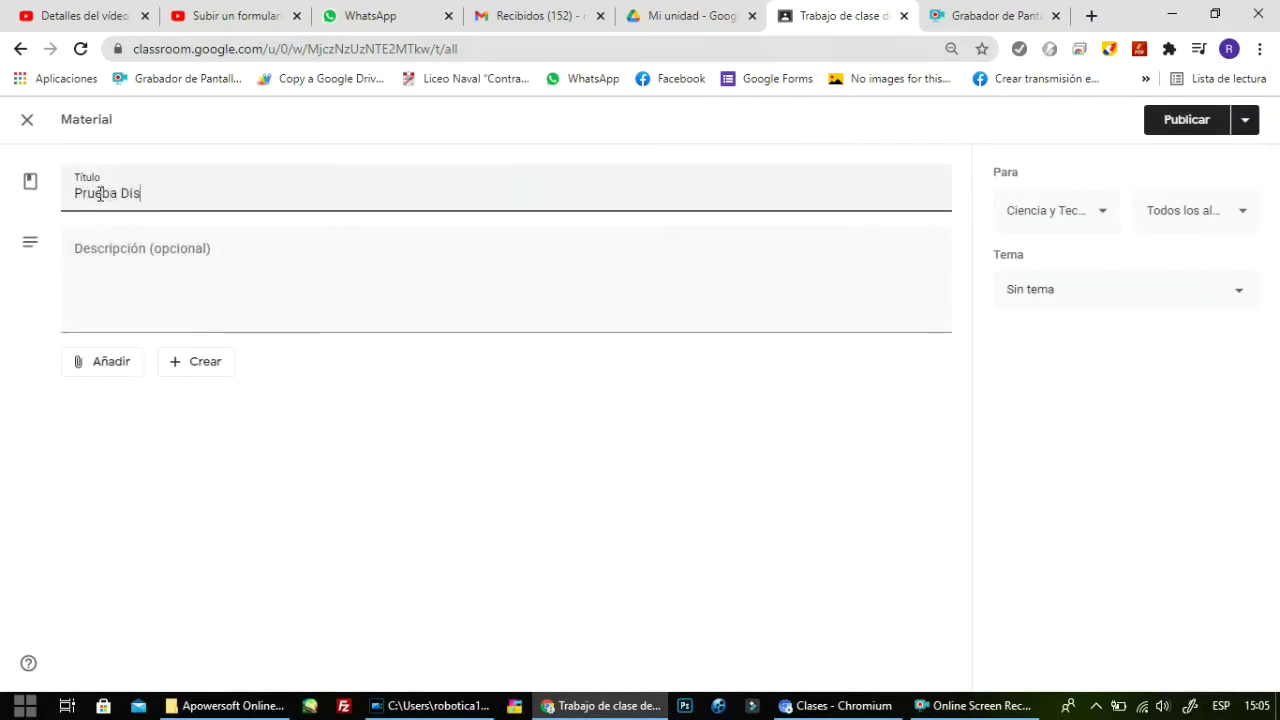
{"action": "key", "text": "BackSpace"}
{"action": "key", "text": "BackSpace"}
{"action": "type", "text": "a"}
- Write the description 'Marcar las preguntas correctas' for the material
{"action": "left_click", "coordinate": [148, 256]}
{"action": "type", "text": "Desarro"}
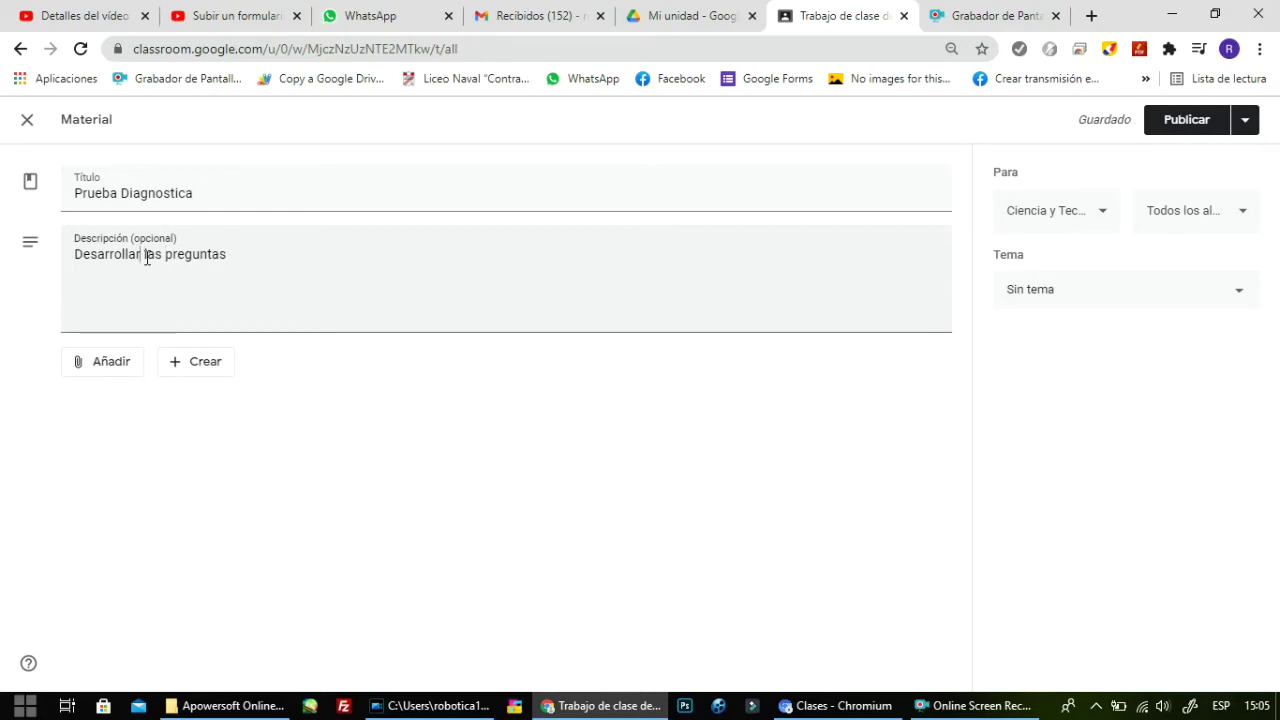
{"action": "double_click", "coordinate": [147, 257]}
{"action": "type", "text": "Marca"}
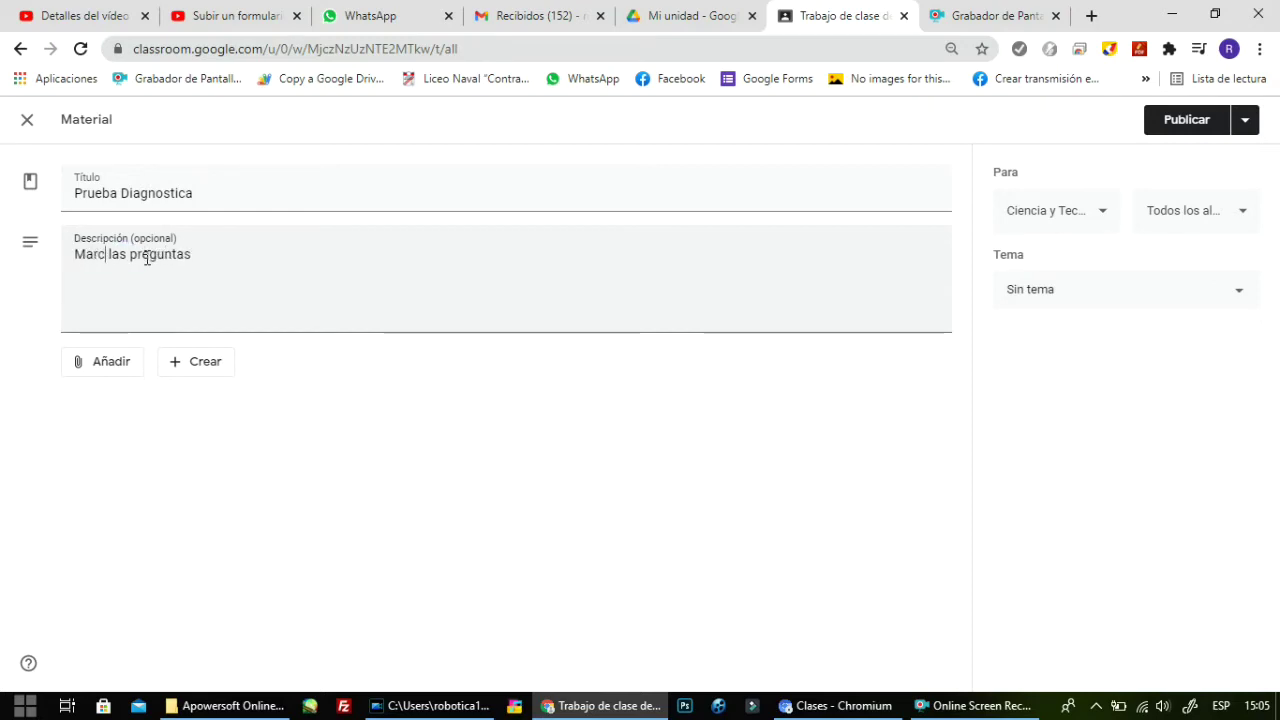
{"action": "type", "text": "r"}
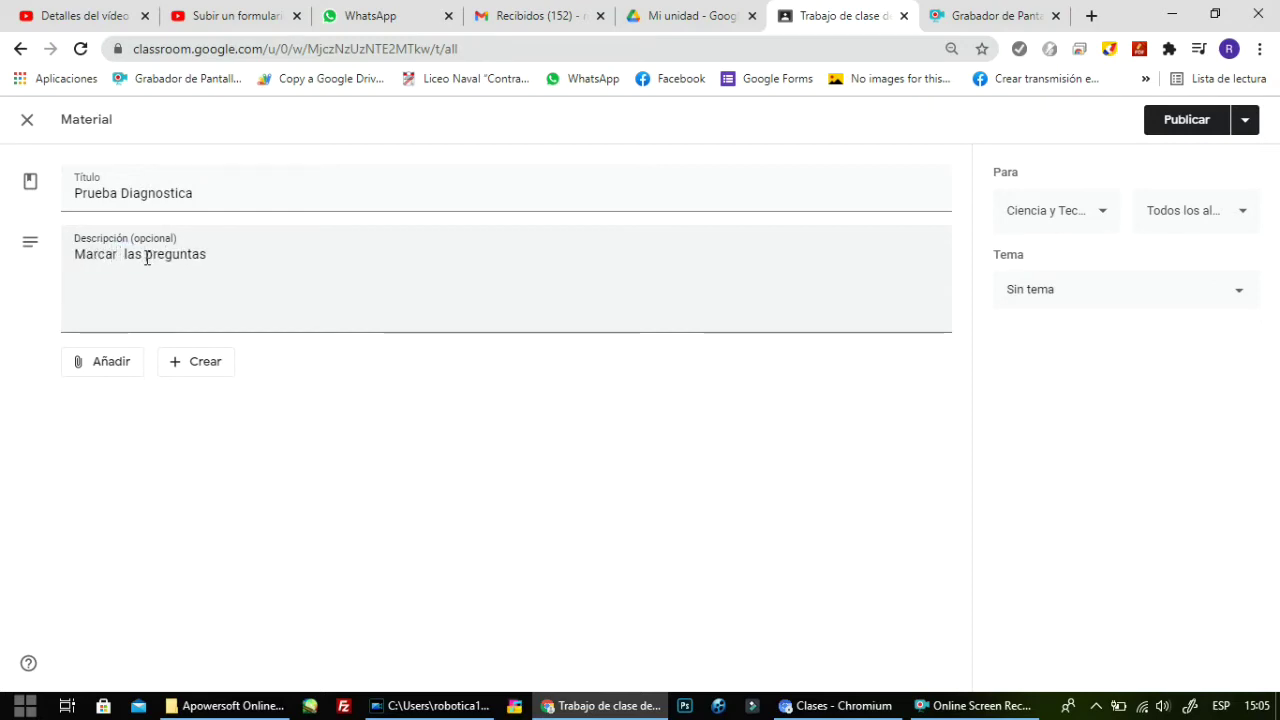
{"action": "type", "text": "  corr"}
- Attach the Prueba Diagnostica form from Google Drive to the material
{"action": "left_click", "coordinate": [104, 372]}
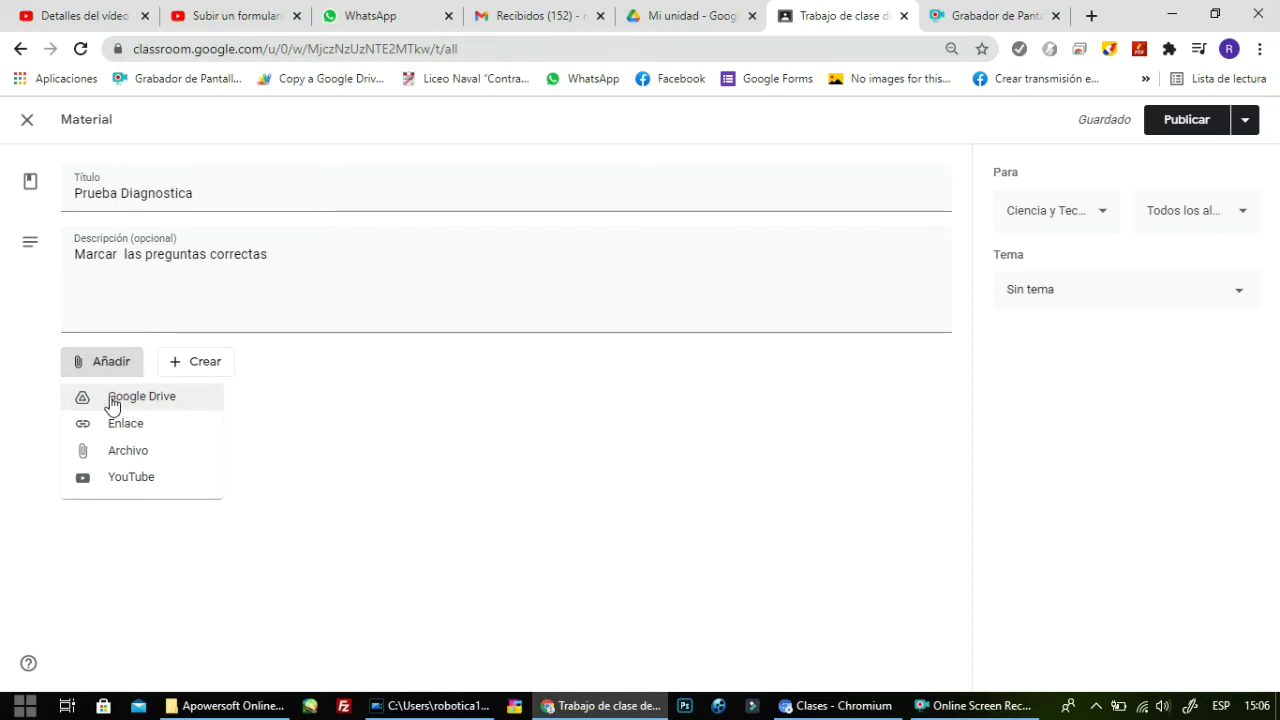
{"action": "left_click", "coordinate": [160, 397]}
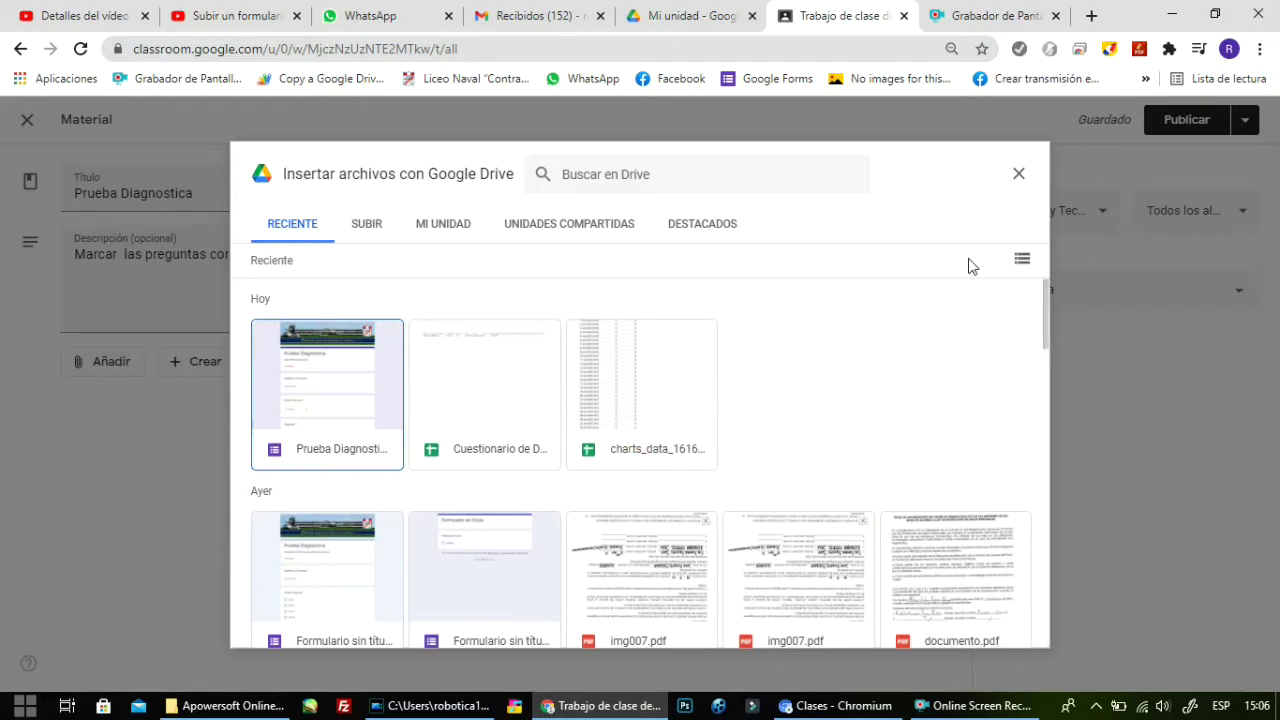
{"action": "left_click", "coordinate": [1022, 262]}
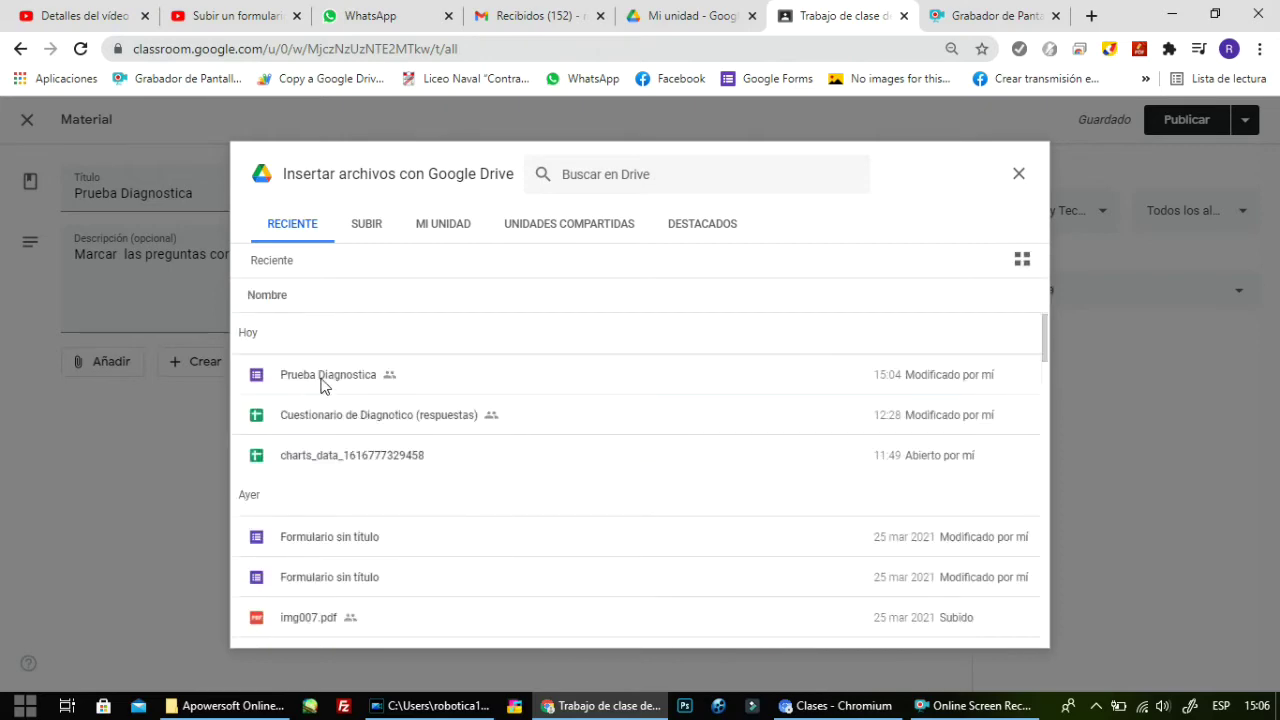
{"action": "left_click", "coordinate": [322, 384]}
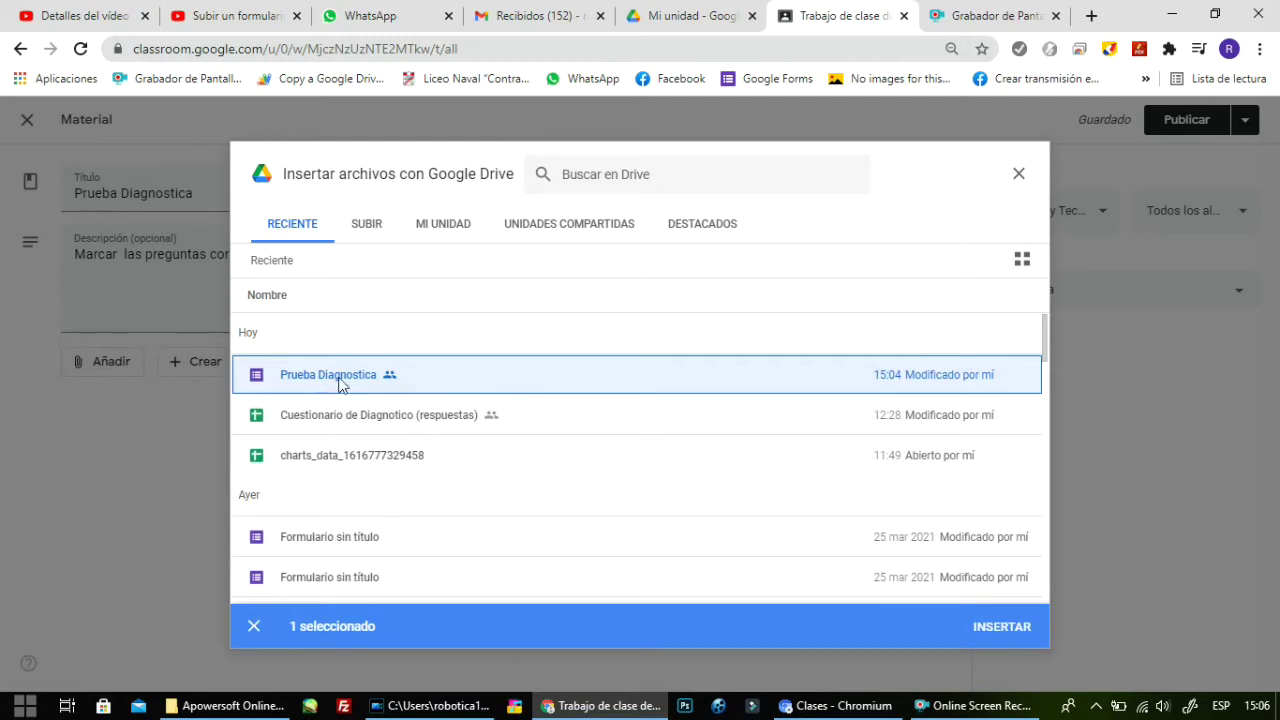
{"action": "left_click", "coordinate": [998, 632]}
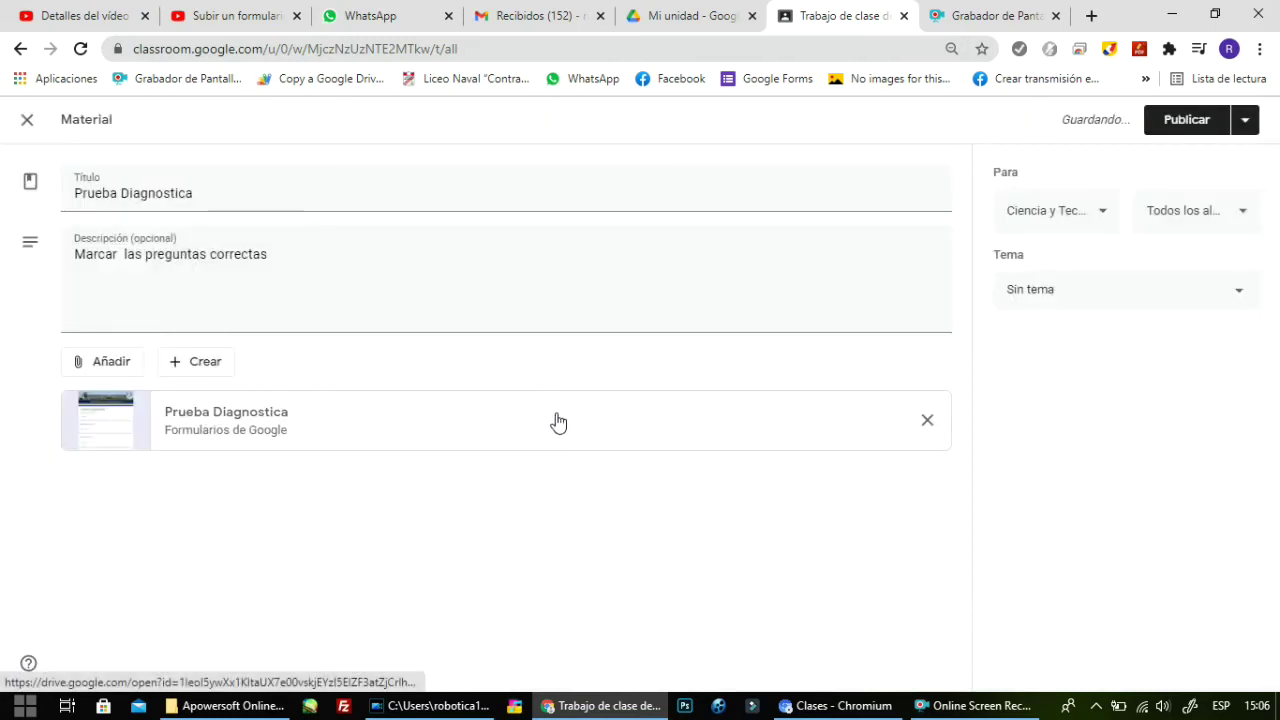
{"action": "left_click", "coordinate": [1240, 297]}
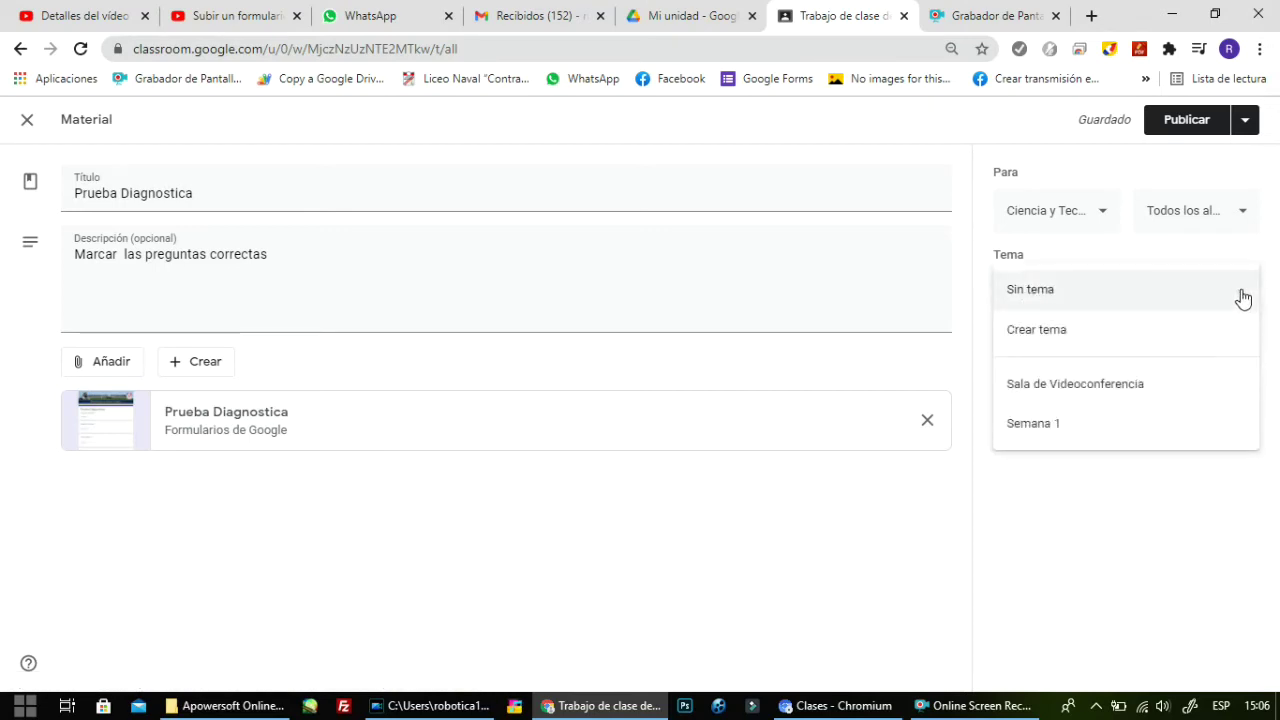
- Set the topic to Semana 1, publish the material, and check the new post
{"action": "left_click", "coordinate": [1062, 428]}
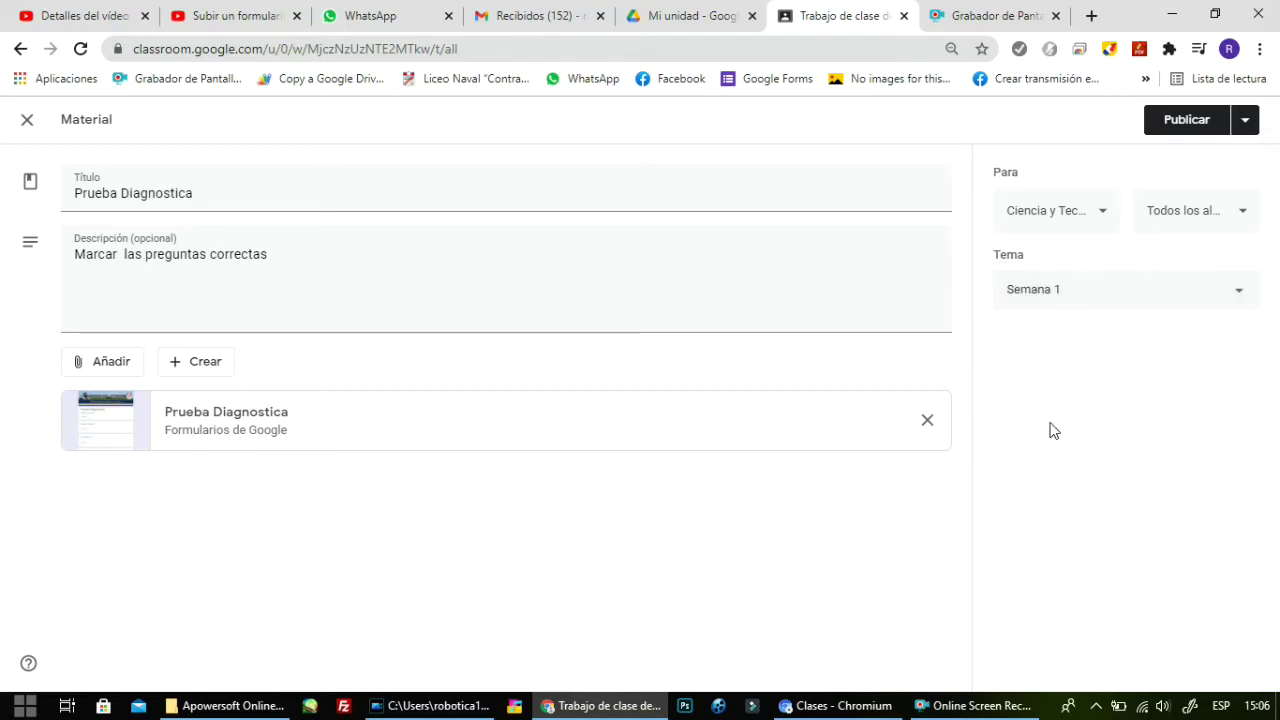
{"action": "left_click", "coordinate": [1186, 121]}
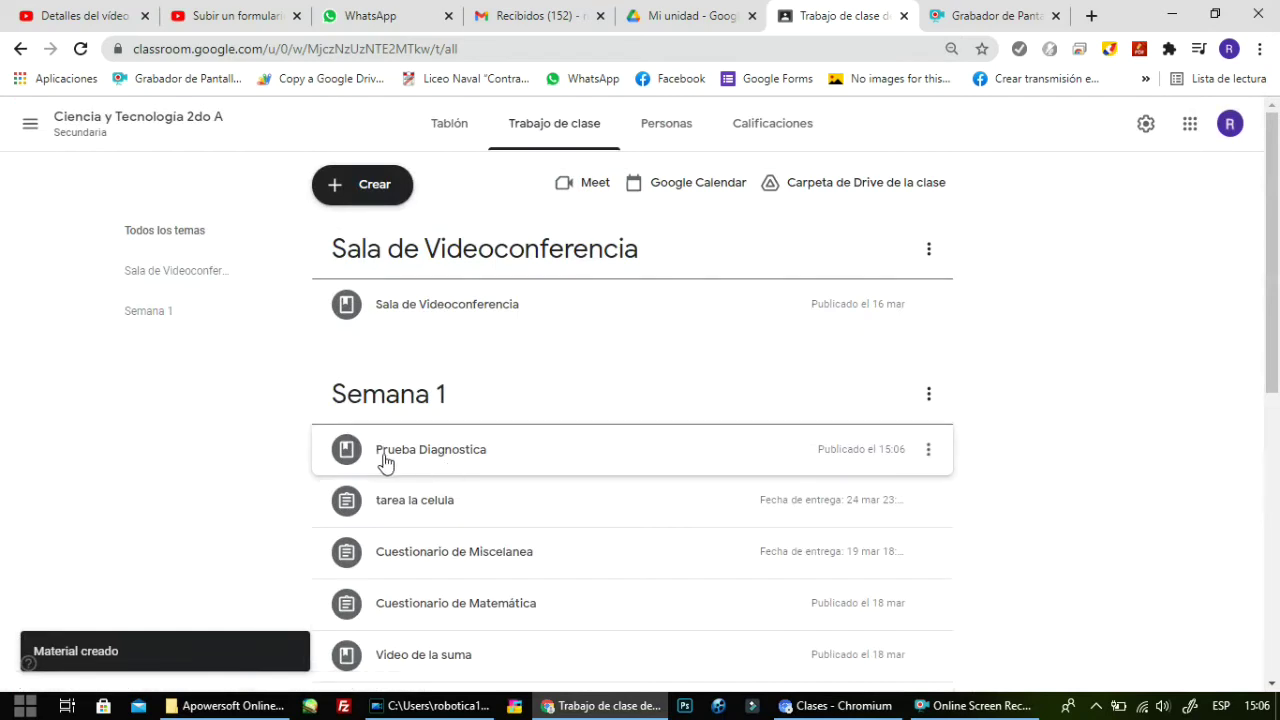
{"action": "left_click", "coordinate": [427, 458]}
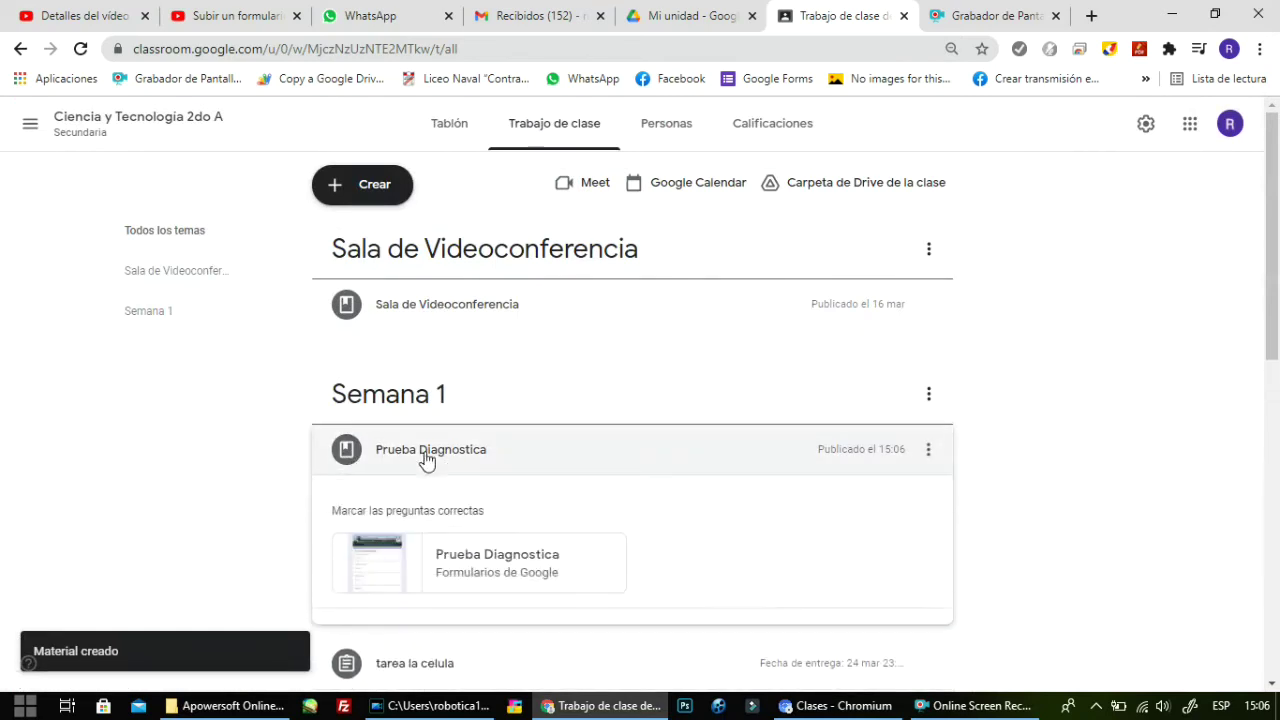
{"action": "left_click", "coordinate": [427, 458]}
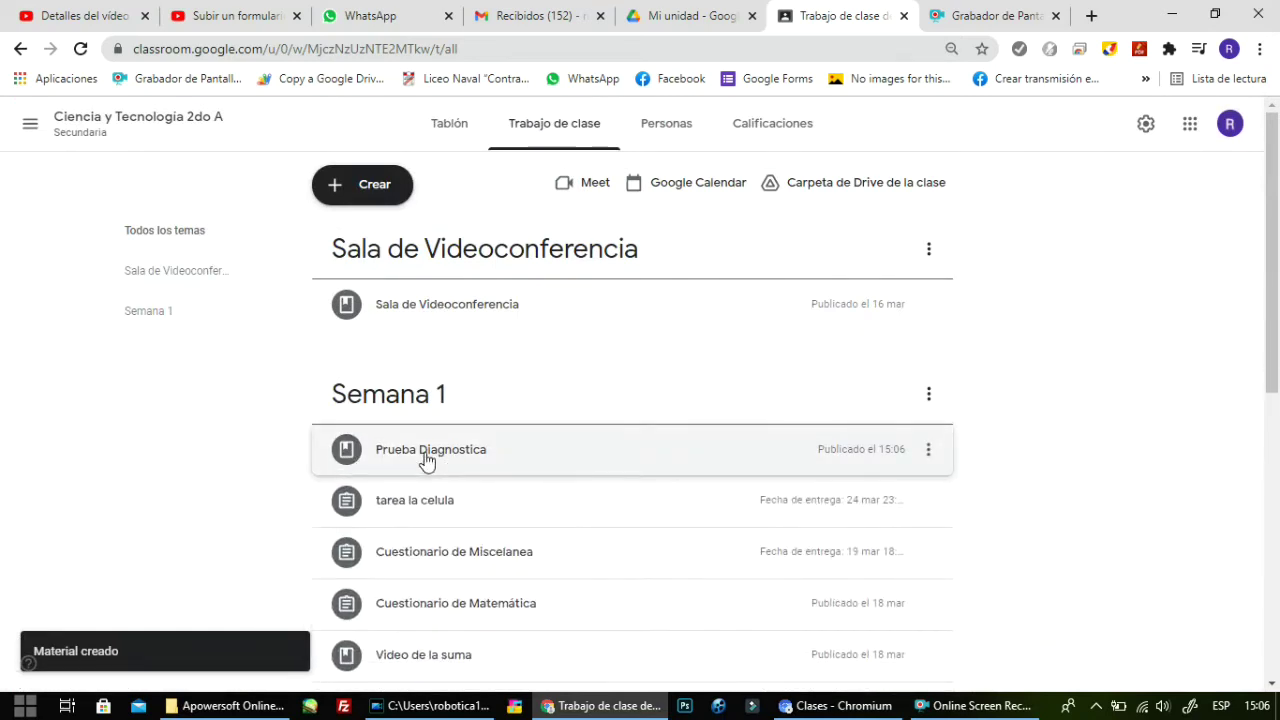
- In the student's window, open the Prueba Diagnostica form from the Ciencia y Tecnología 2do A post
{"action": "left_click", "coordinate": [855, 706]}
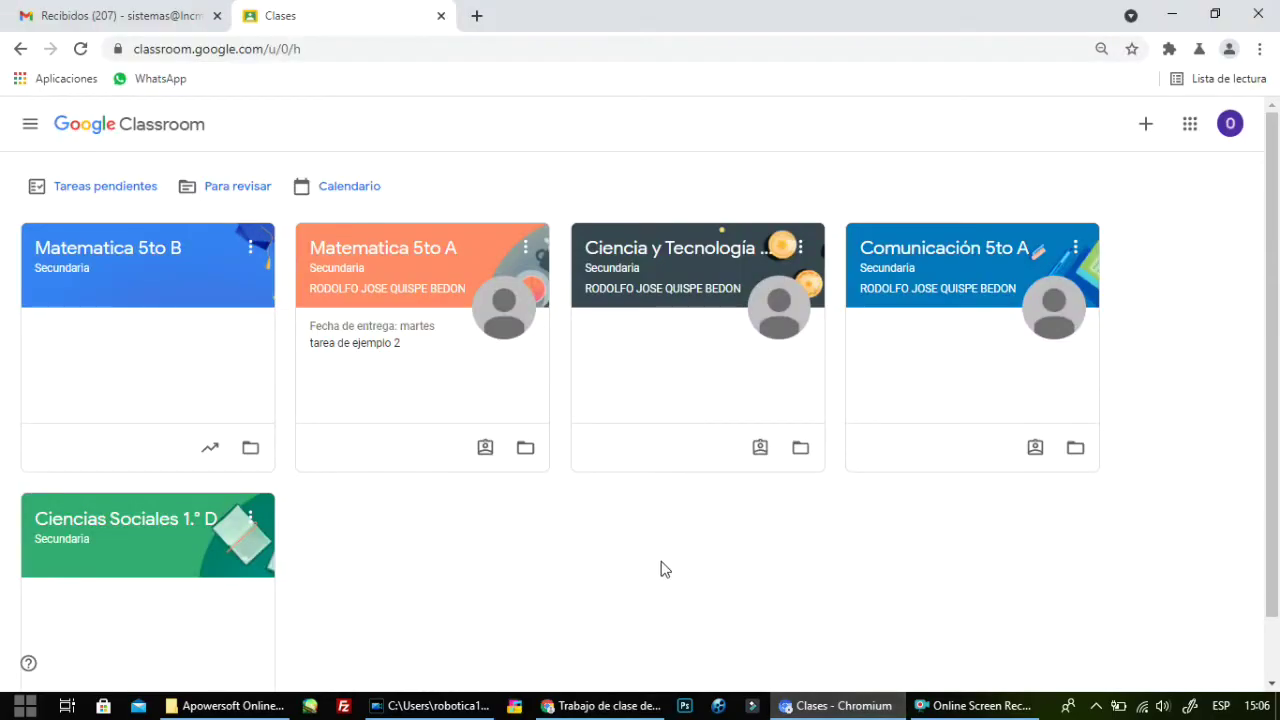
{"action": "left_click", "coordinate": [640, 258]}
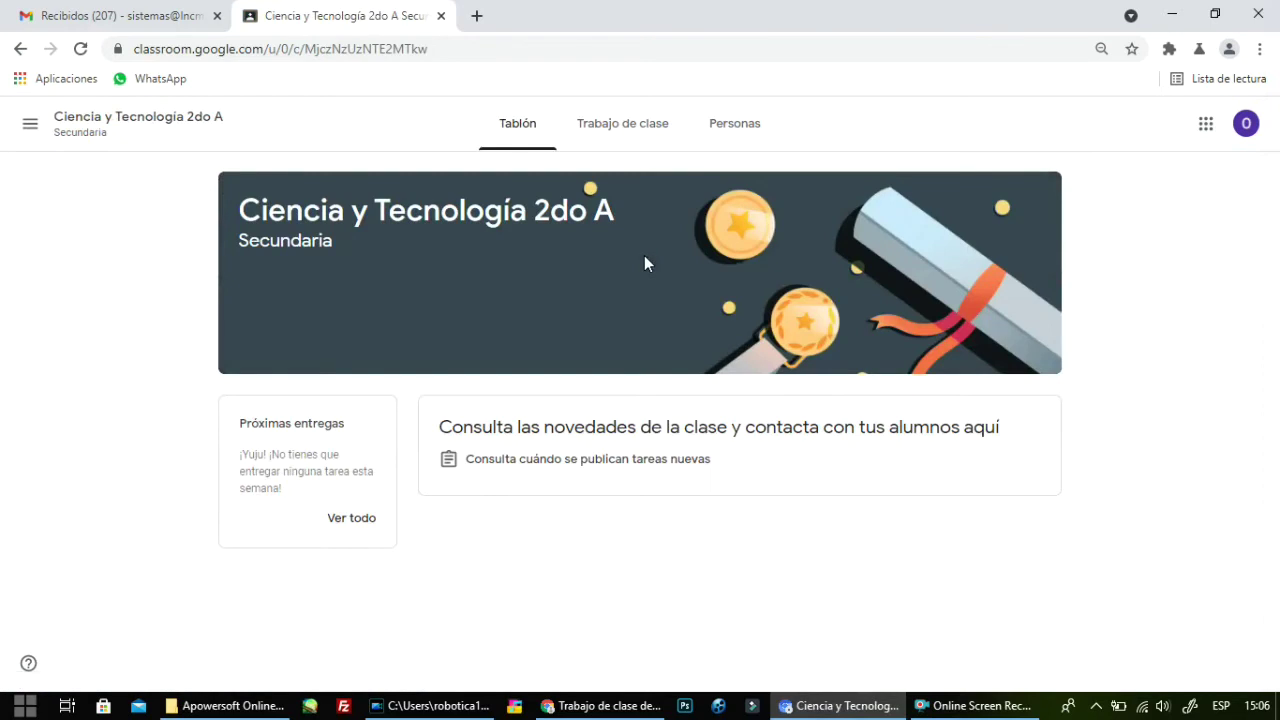
{"action": "left_click", "coordinate": [622, 125]}
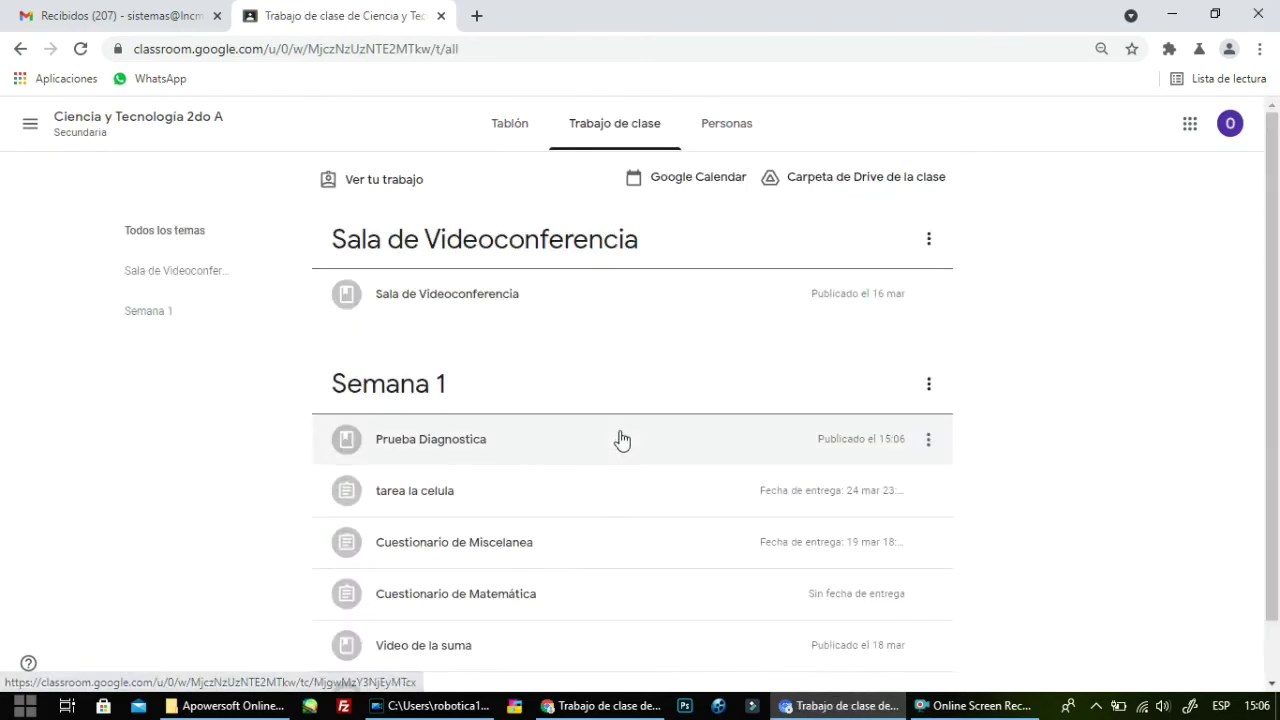
{"action": "left_click", "coordinate": [465, 442]}
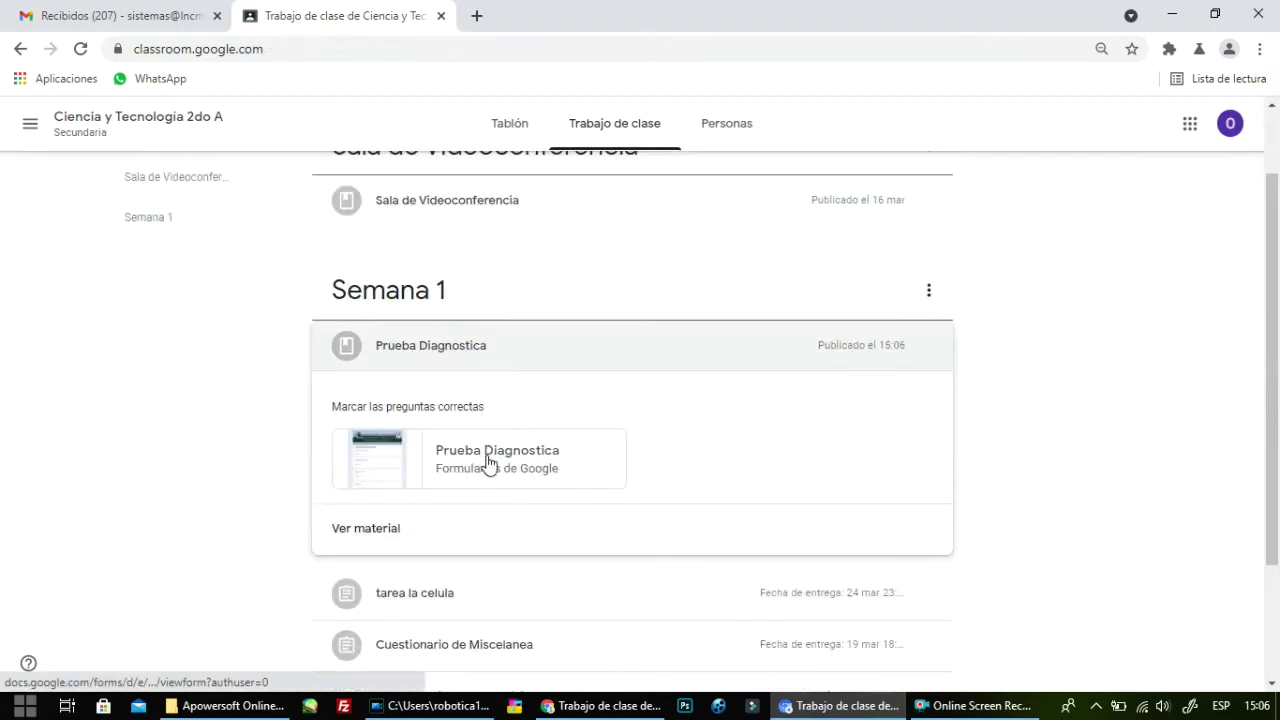
{"action": "left_click", "coordinate": [488, 460]}
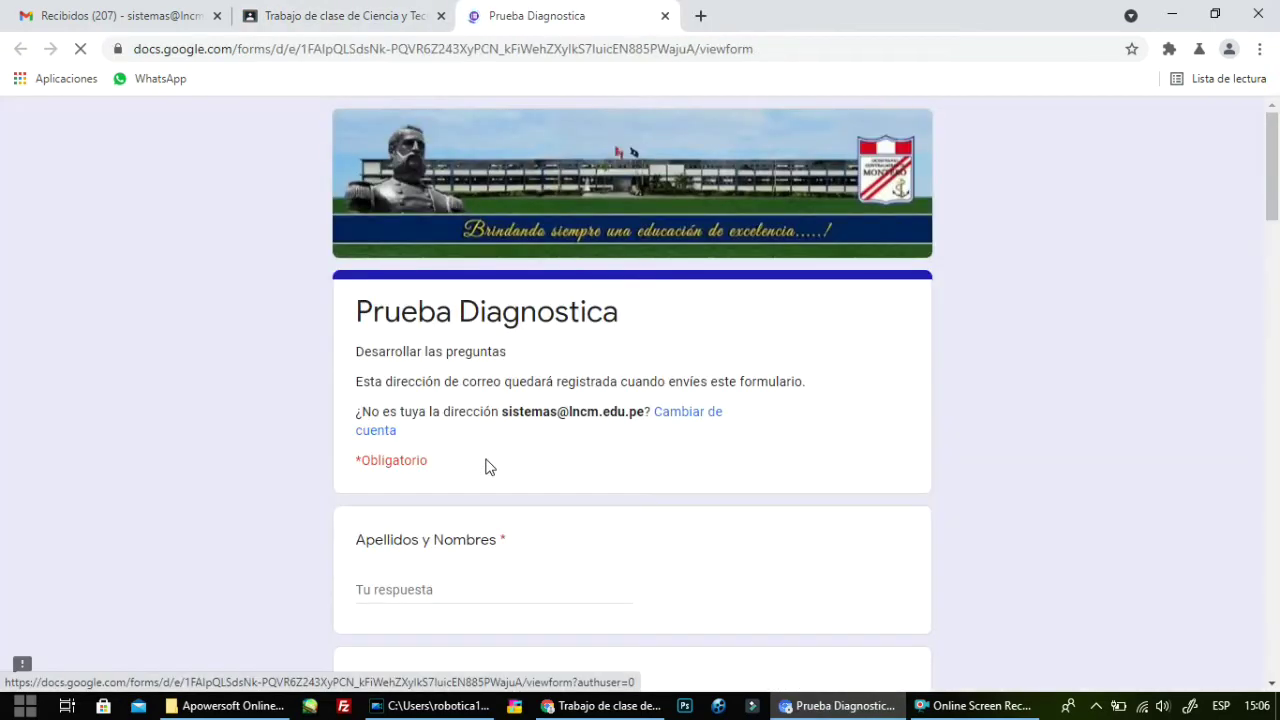
- Begin entering the student's name under Apellidos y Nombres
{"action": "scroll", "coordinate": [641, 449], "scroll_direction": "down", "scroll_amount": 1}
{"action": "scroll", "coordinate": [641, 449], "scroll_direction": "down", "scroll_amount": 2}
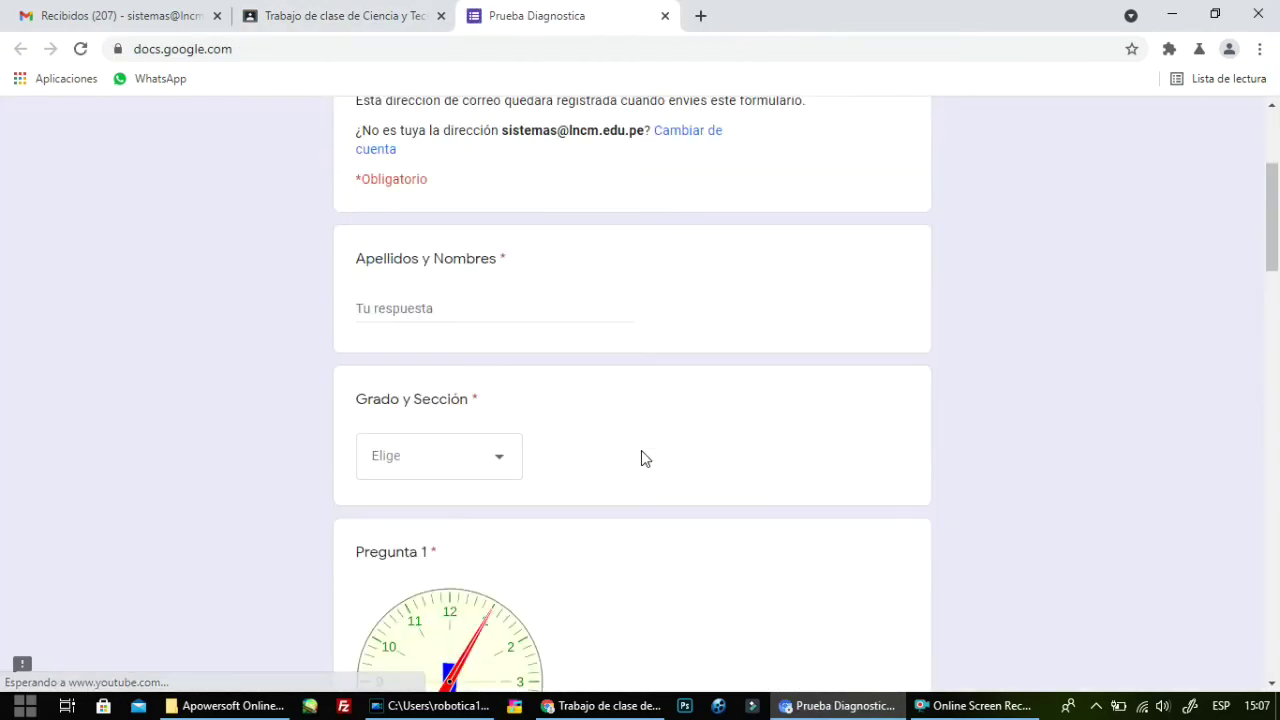
{"action": "scroll", "coordinate": [641, 451], "scroll_direction": "up", "scroll_amount": 3}
{"action": "left_click", "coordinate": [506, 586]}
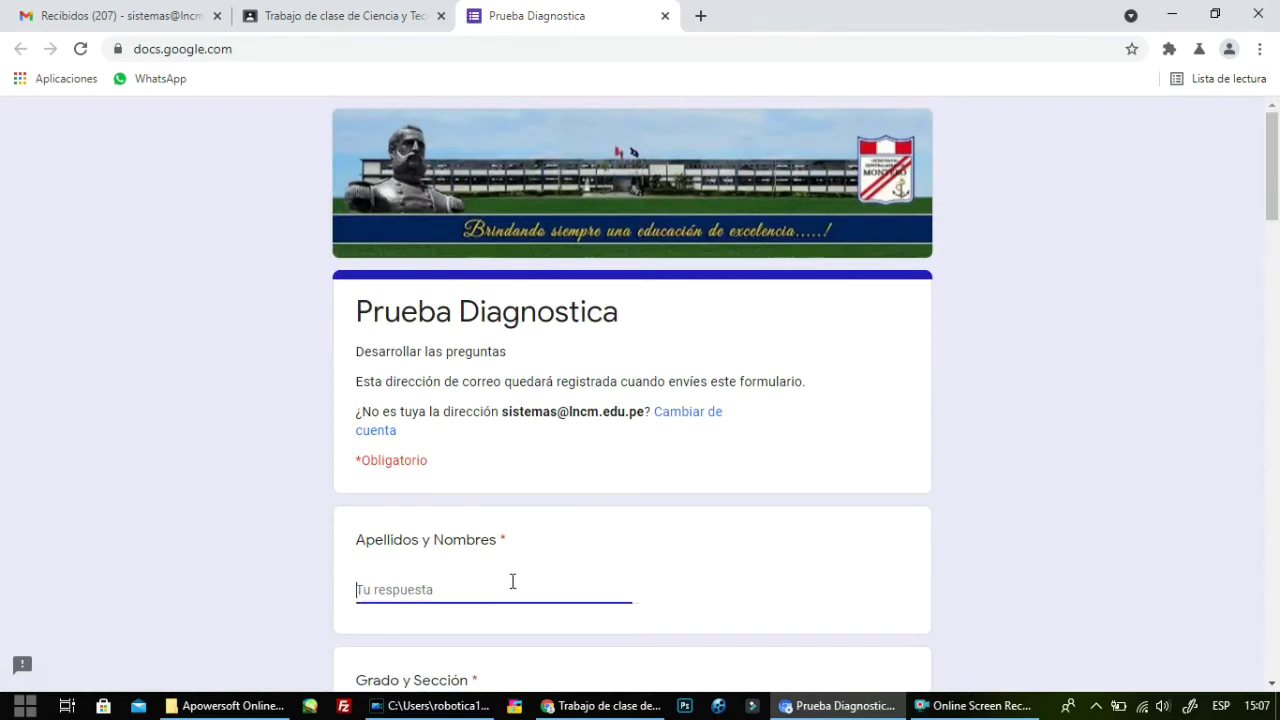
{"action": "type", "text": "quispe rodolfo"}
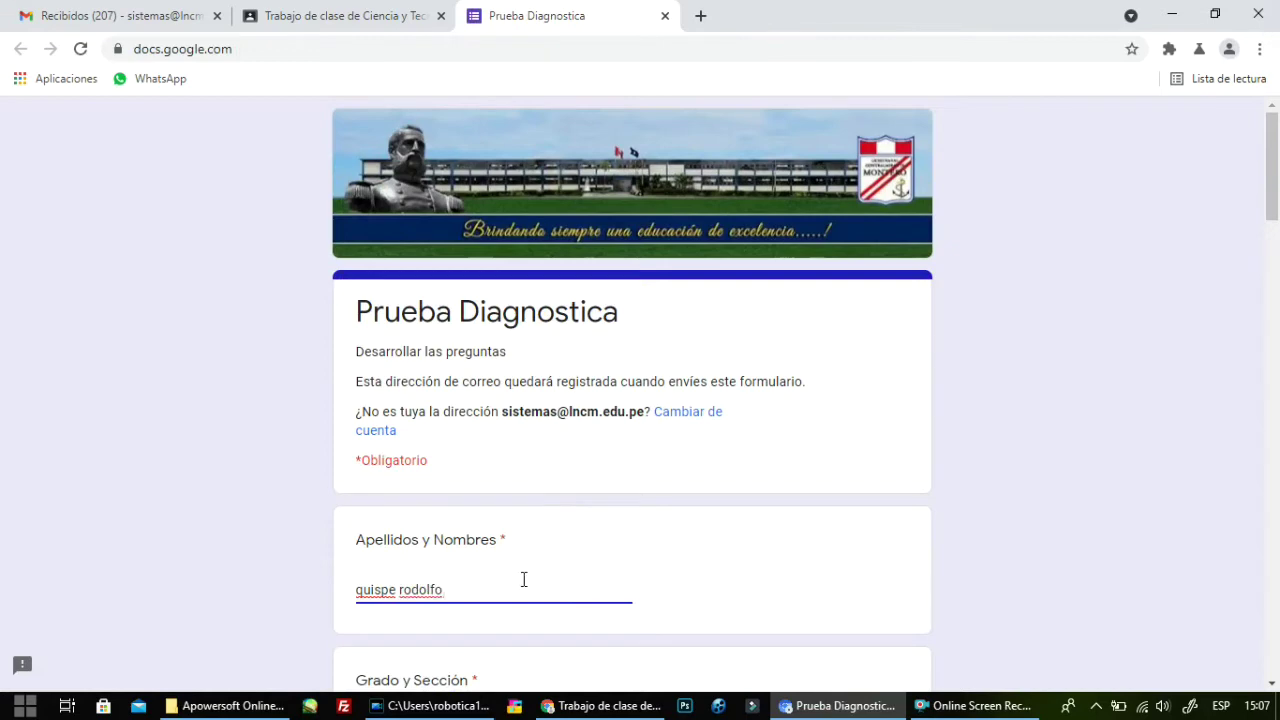
- Choose 5to A under Grado y Sección
{"action": "scroll", "coordinate": [530, 582], "scroll_direction": "down", "scroll_amount": 2}
{"action": "scroll", "coordinate": [563, 531], "scroll_direction": "down", "scroll_amount": 2}
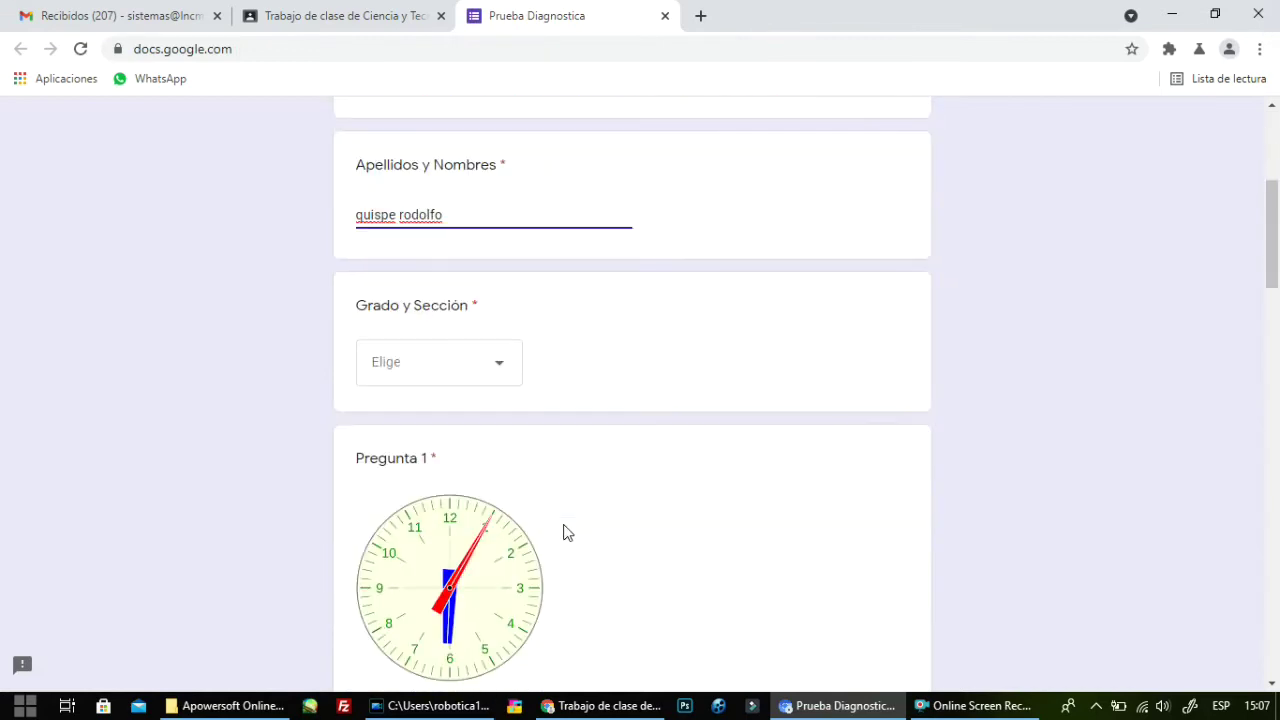
{"action": "left_click", "coordinate": [502, 375]}
{"action": "left_click", "coordinate": [466, 423]}
- Answer 6.05 pm, marron, azul and Todas las Anteriores for the first four questions
{"action": "scroll", "coordinate": [720, 471], "scroll_direction": "down", "scroll_amount": 4}
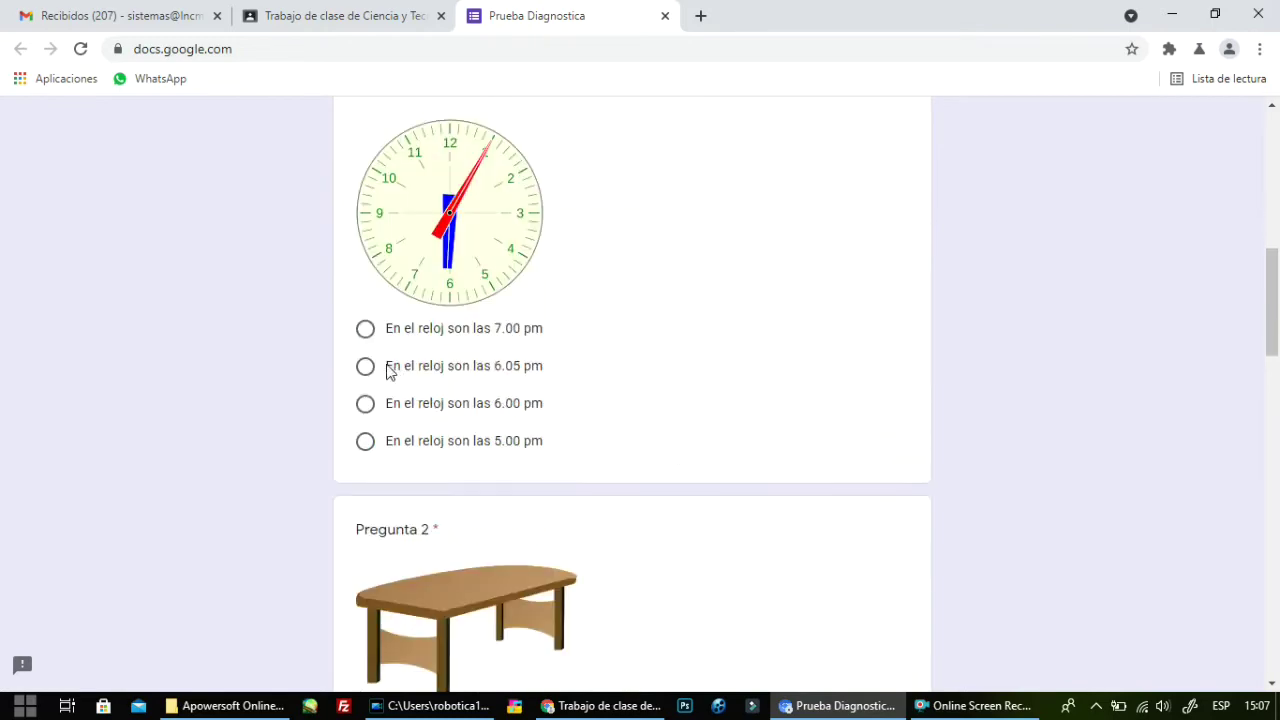
{"action": "left_click", "coordinate": [366, 367]}
{"action": "scroll", "coordinate": [777, 397], "scroll_direction": "down", "scroll_amount": 3}
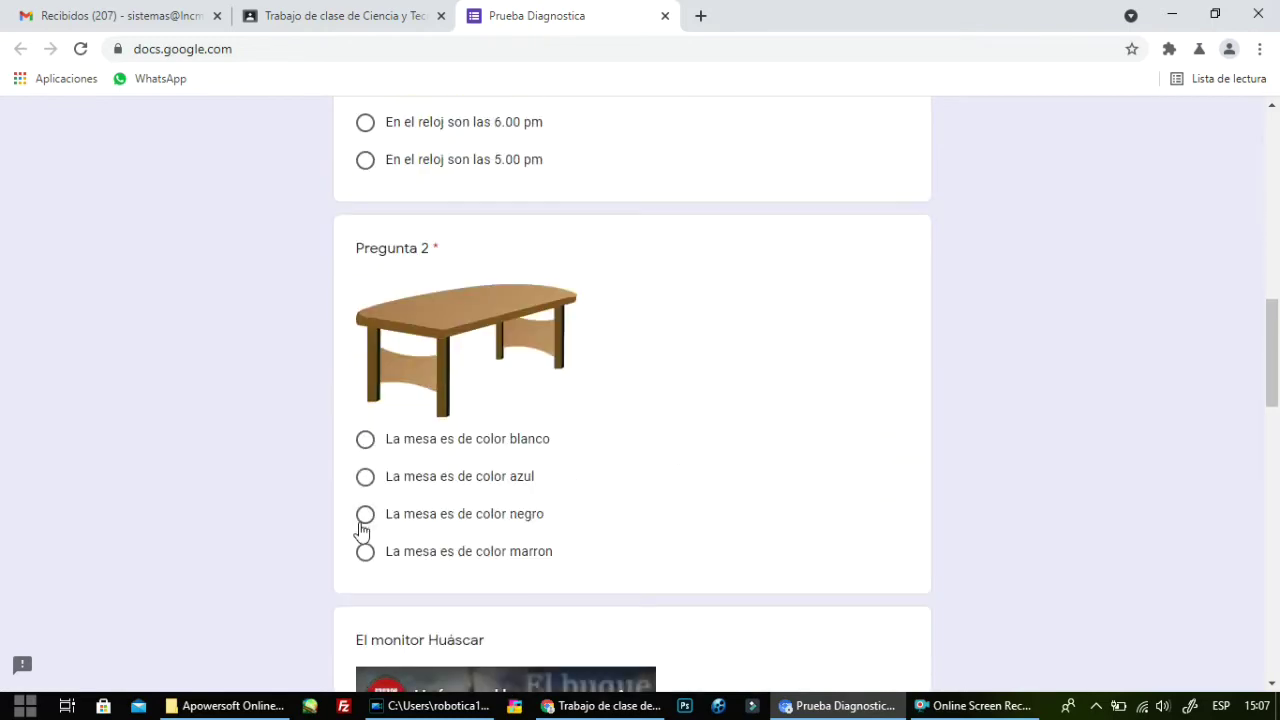
{"action": "left_click", "coordinate": [367, 556]}
{"action": "scroll", "coordinate": [791, 477], "scroll_direction": "down", "scroll_amount": 5}
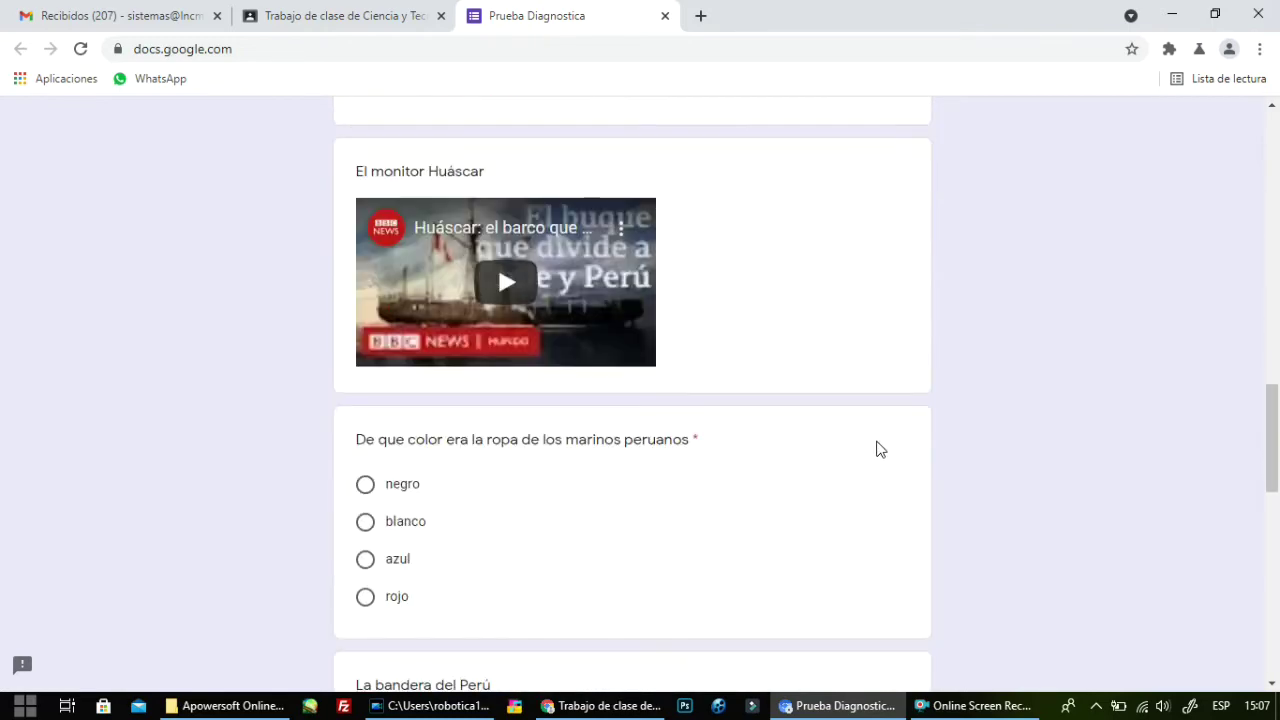
{"action": "left_click", "coordinate": [366, 560]}
{"action": "scroll", "coordinate": [757, 549], "scroll_direction": "down", "scroll_amount": 5}
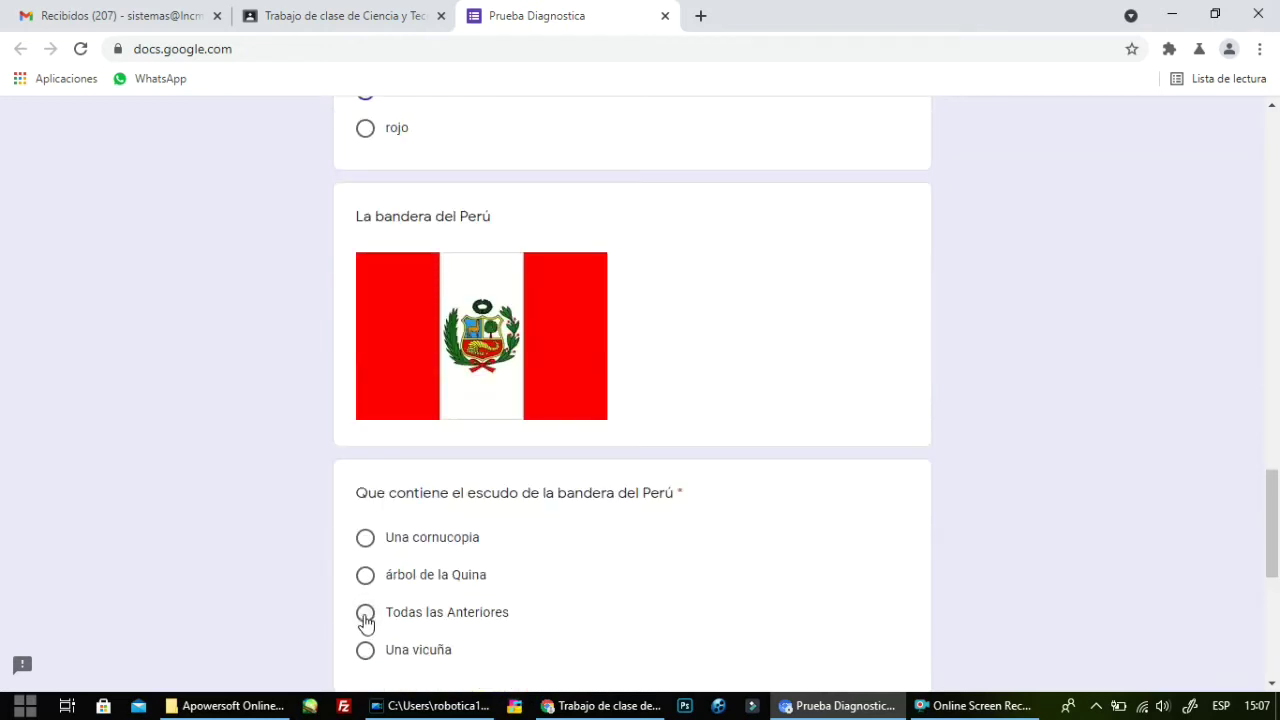
{"action": "left_click", "coordinate": [366, 618]}
{"action": "scroll", "coordinate": [864, 441], "scroll_direction": "down", "scroll_amount": 4}
- Fill the sum grid (1+1=2, 3+3=6, 2+2=4, 4+4=8) and submit the quiz
{"action": "left_click", "coordinate": [527, 468]}
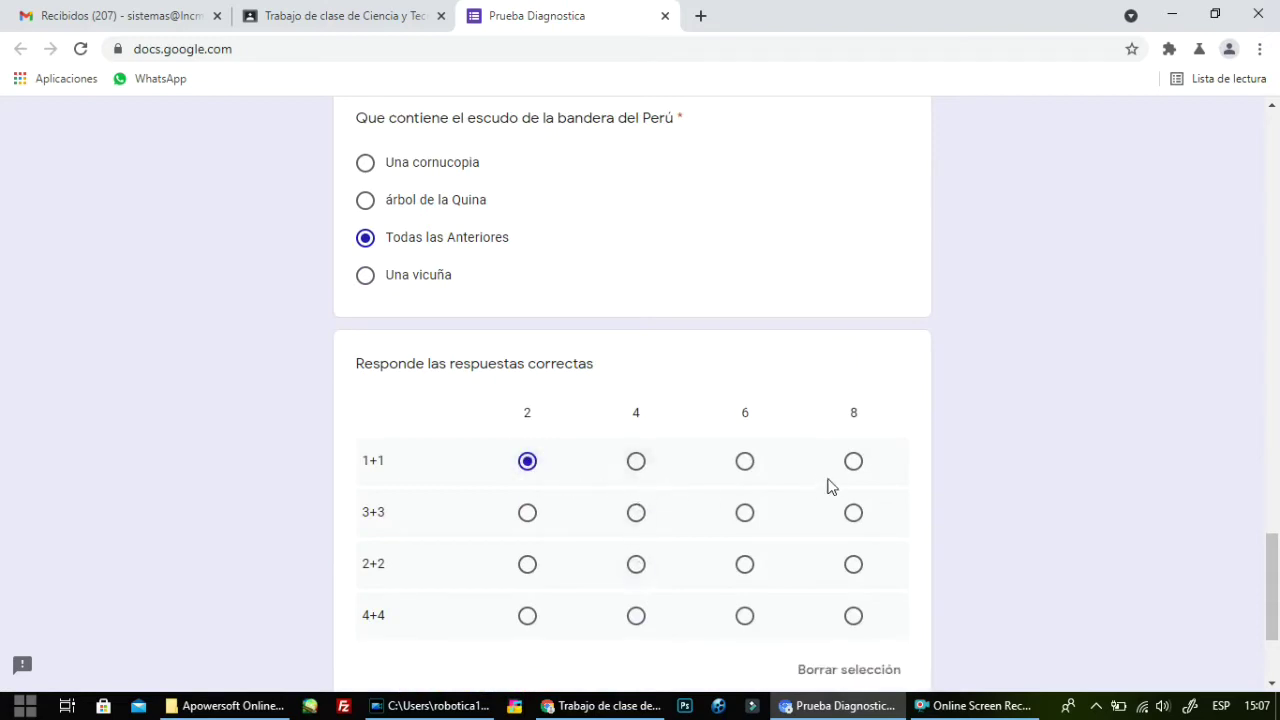
{"action": "left_click", "coordinate": [746, 518]}
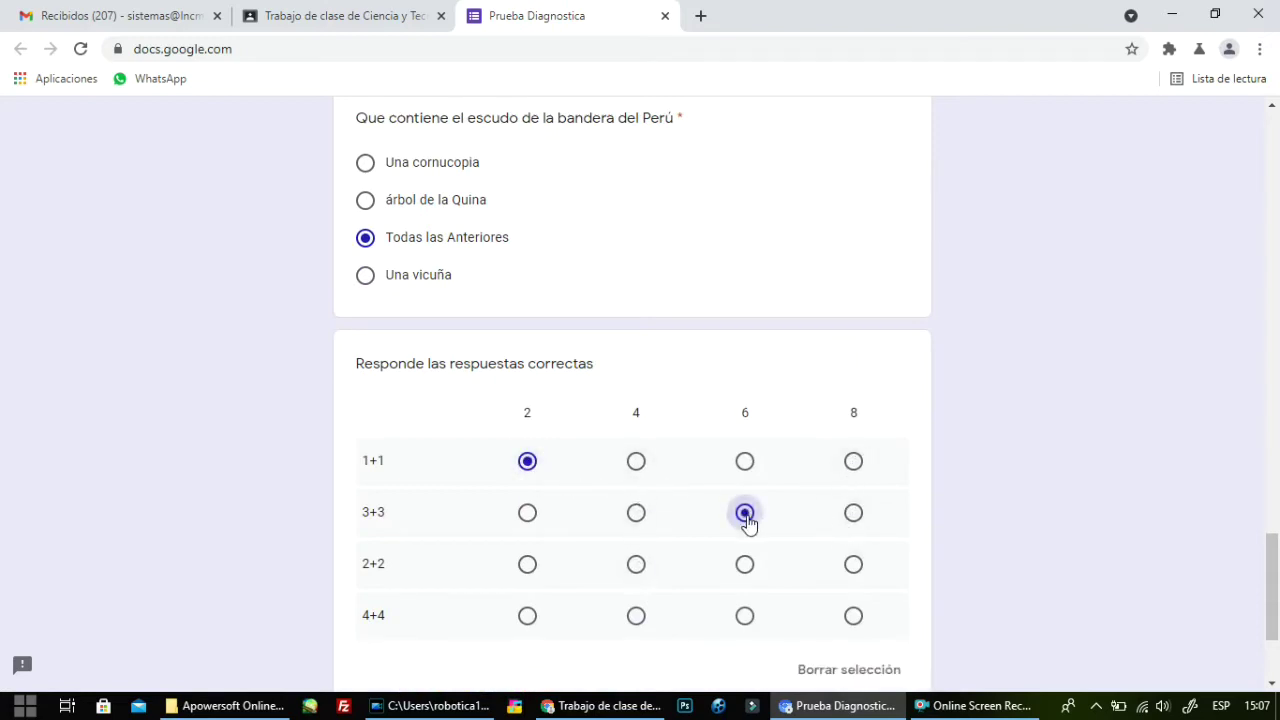
{"action": "left_click", "coordinate": [636, 568]}
{"action": "left_click", "coordinate": [849, 618]}
{"action": "scroll", "coordinate": [881, 587], "scroll_direction": "down", "scroll_amount": 2}
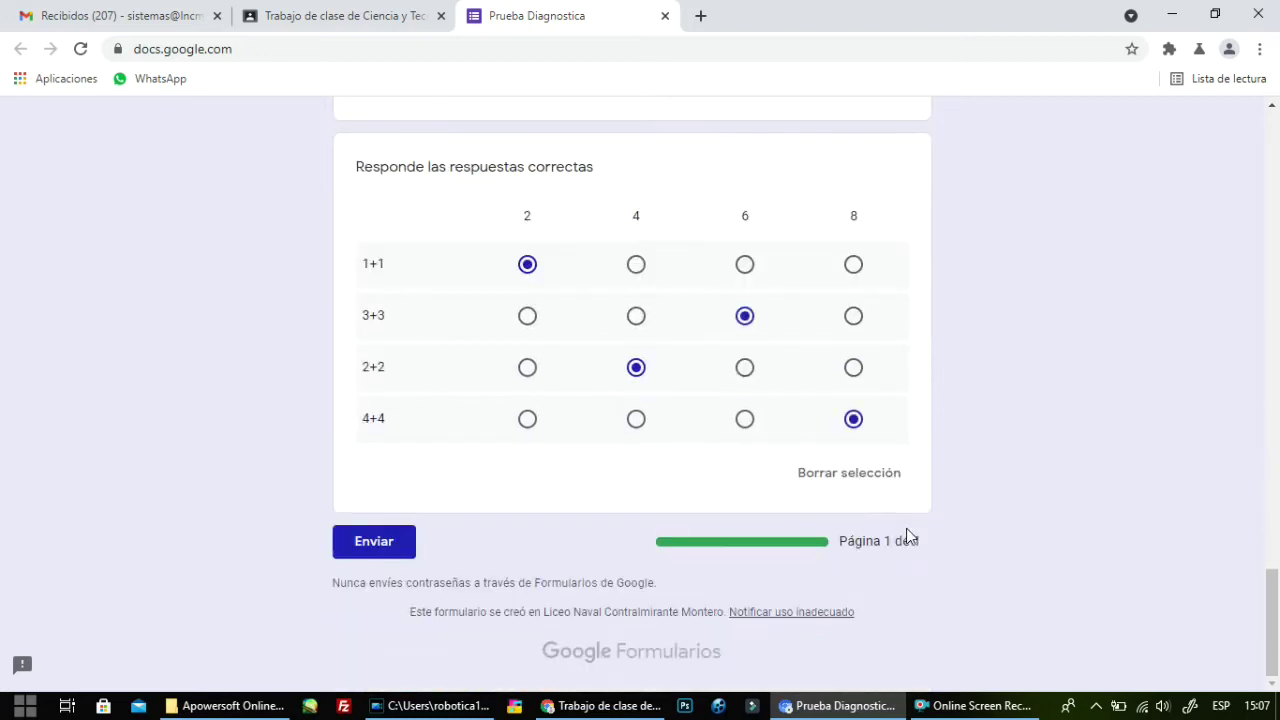
{"action": "left_click", "coordinate": [370, 545]}
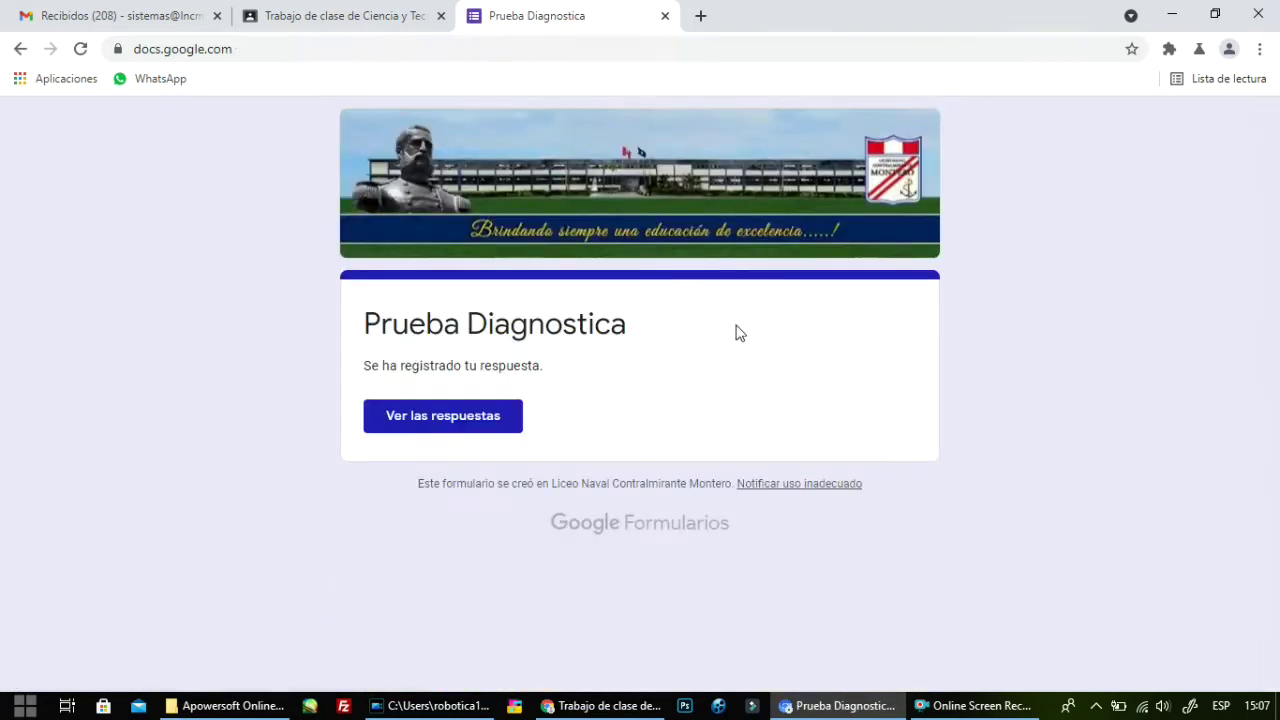
{"action": "left_click", "coordinate": [453, 425]}
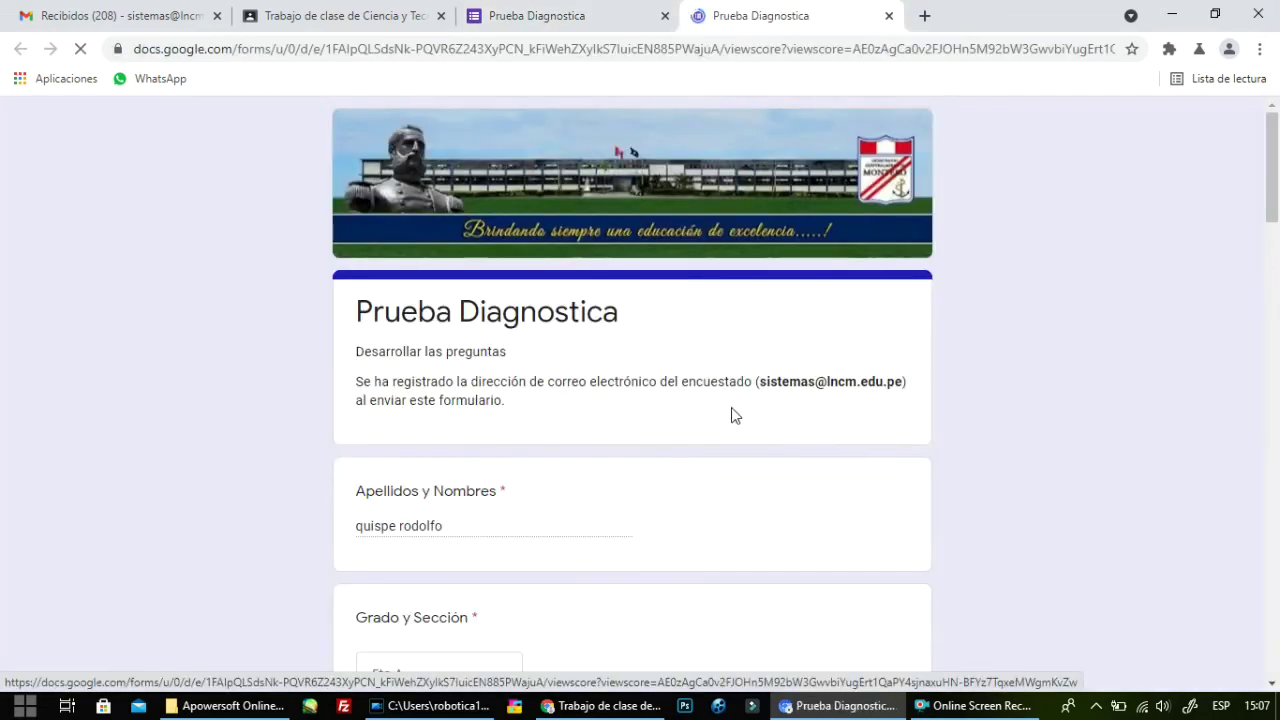
{"action": "scroll", "coordinate": [849, 376], "scroll_direction": "down", "scroll_amount": 10}
{"action": "scroll", "coordinate": [849, 378], "scroll_direction": "down", "scroll_amount": 10}
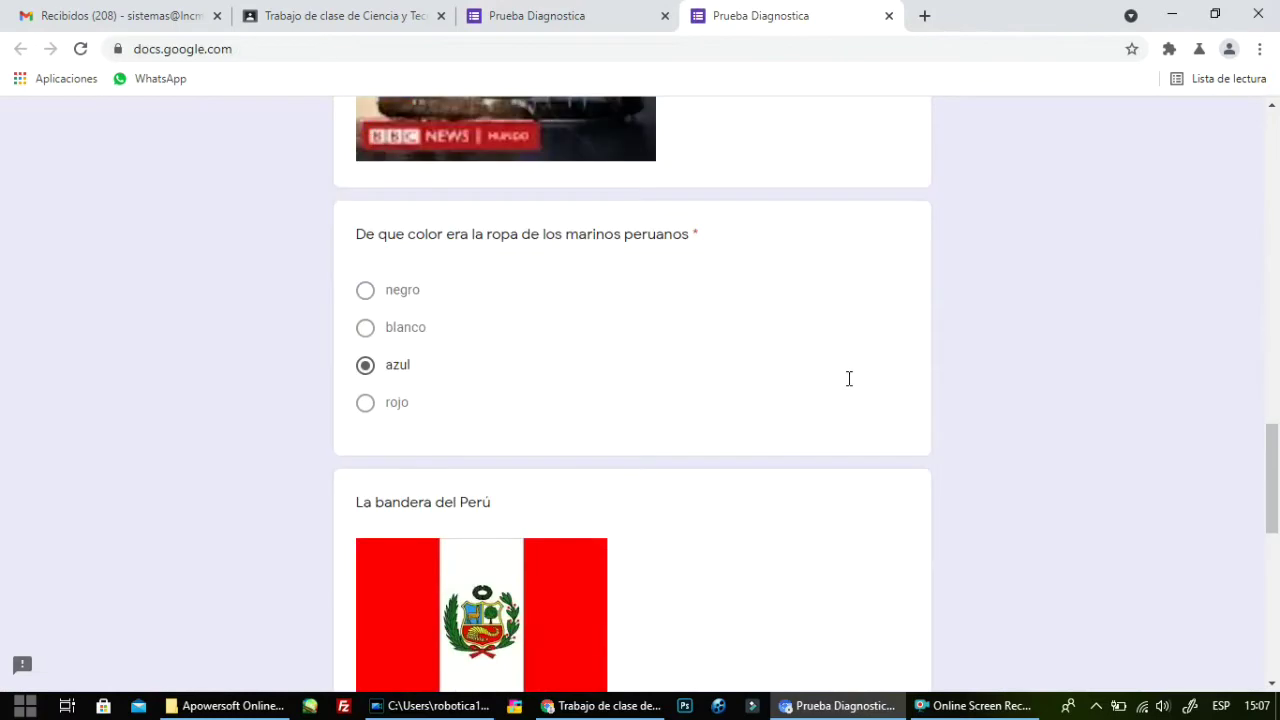
{"action": "scroll", "coordinate": [851, 386], "scroll_direction": "up", "scroll_amount": 14}
{"action": "scroll", "coordinate": [849, 390], "scroll_direction": "up", "scroll_amount": 5}
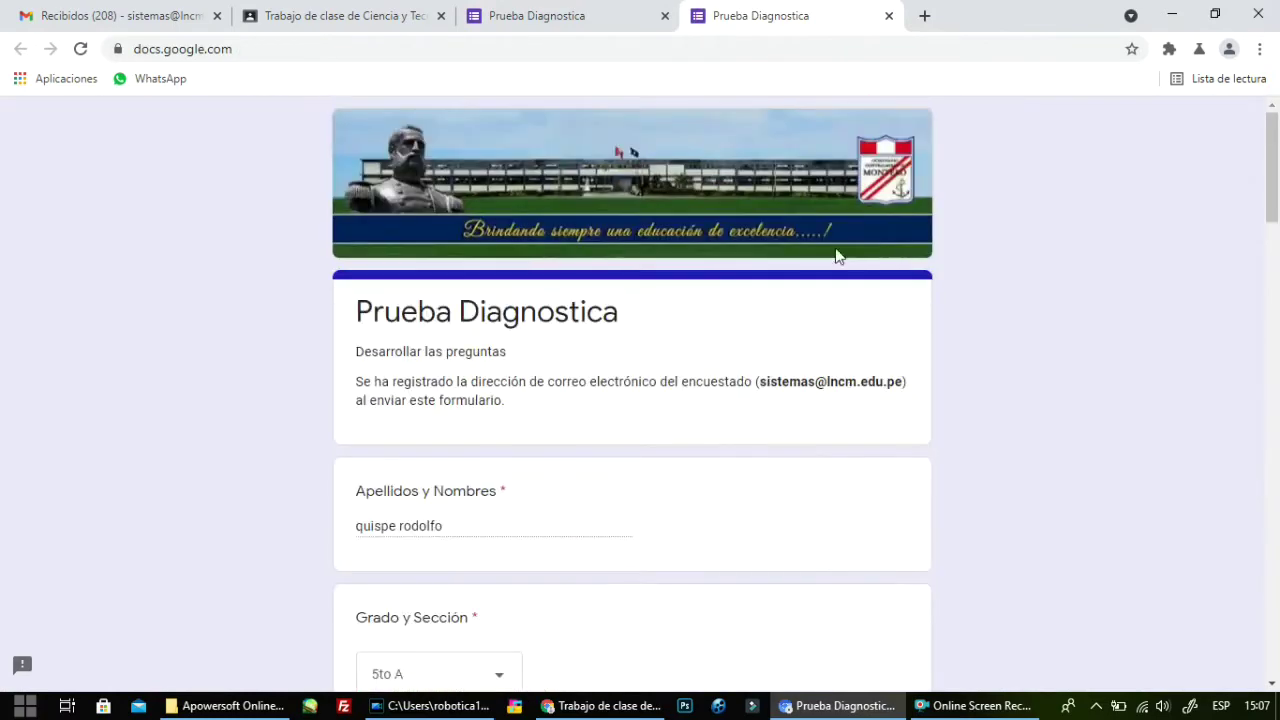
{"action": "left_click", "coordinate": [889, 16]}
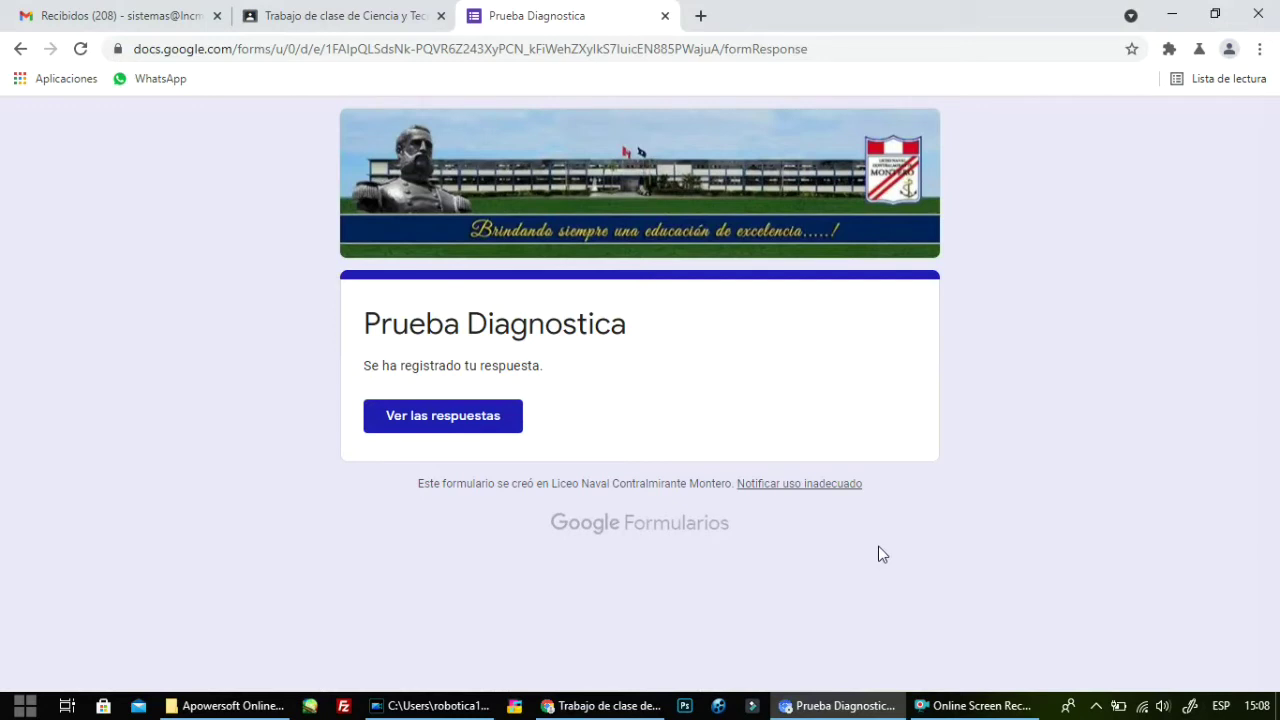
- Back in the teacher's browser, open Prueba Diagnostica from My Drive in the form editor
{"action": "left_click", "coordinate": [595, 706]}
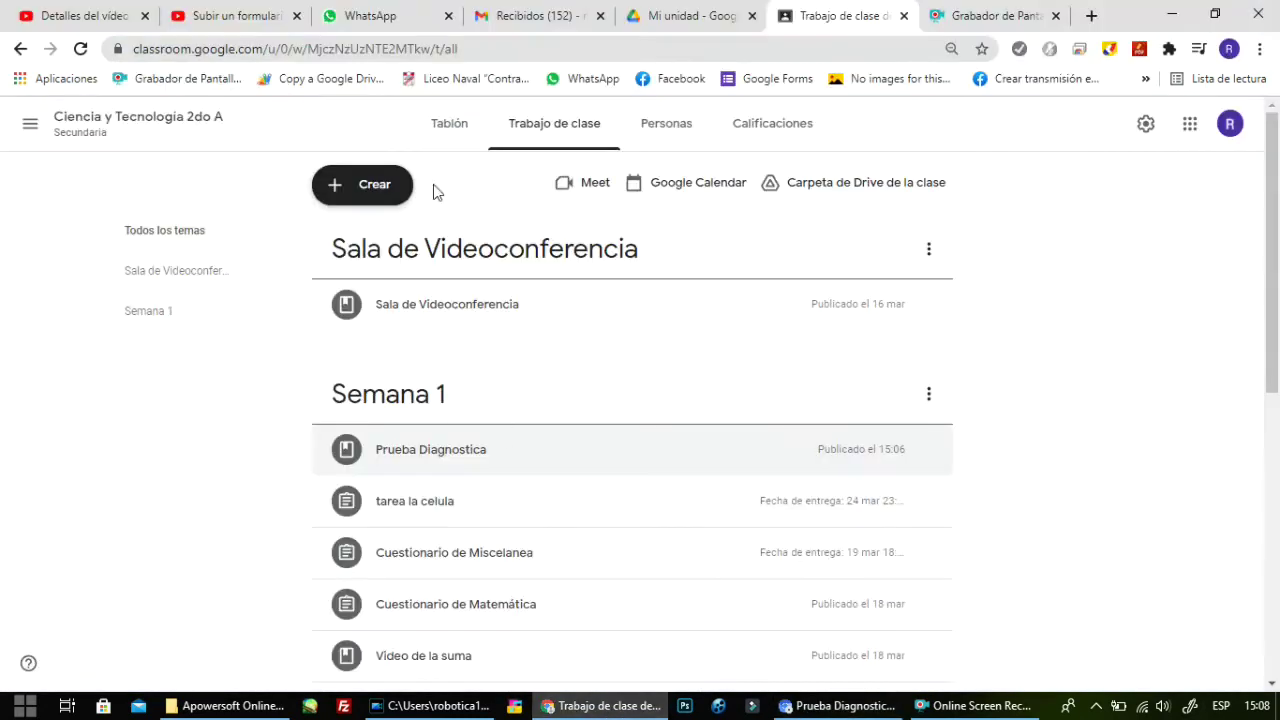
{"action": "left_click", "coordinate": [692, 15]}
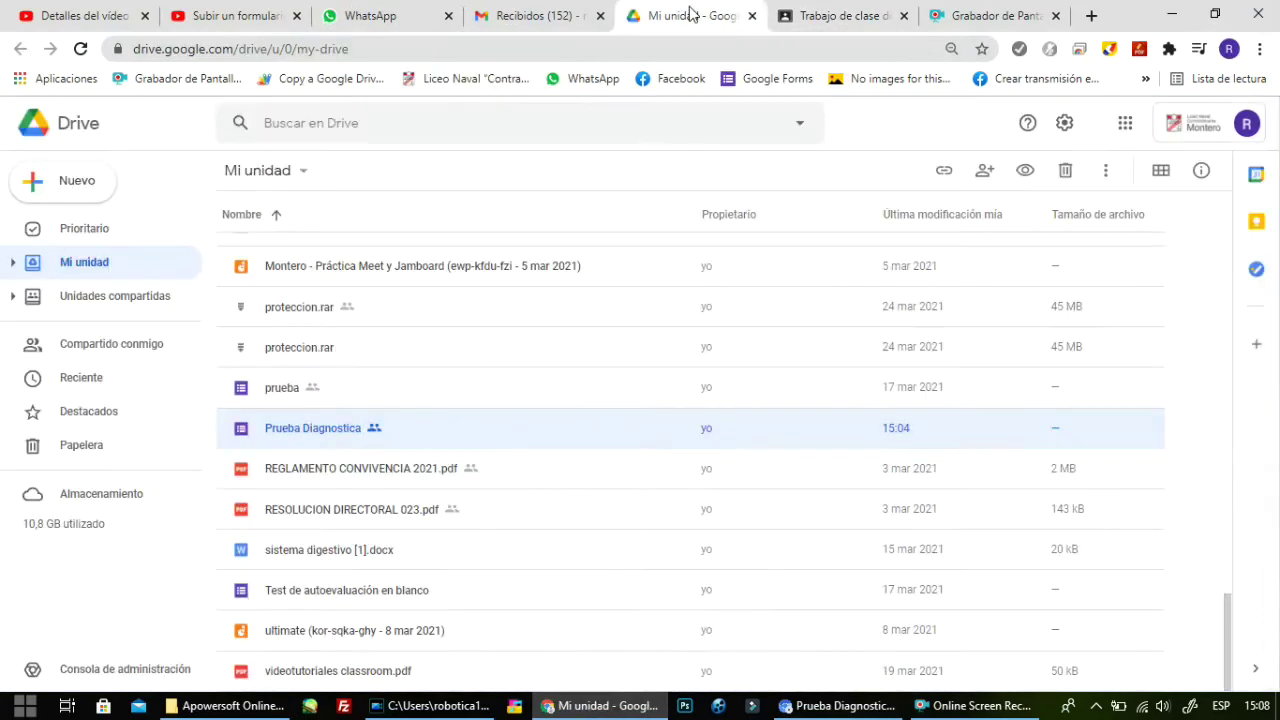
{"action": "left_click", "coordinate": [90, 262]}
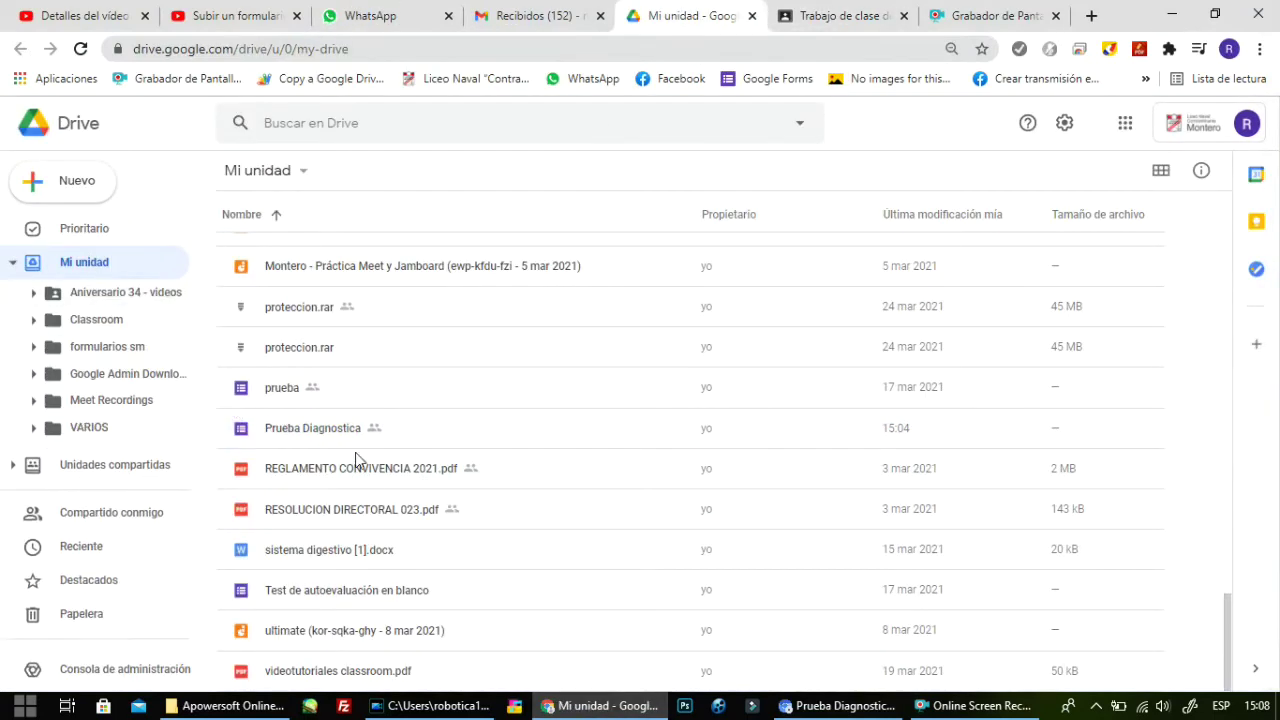
{"action": "left_click", "coordinate": [306, 422]}
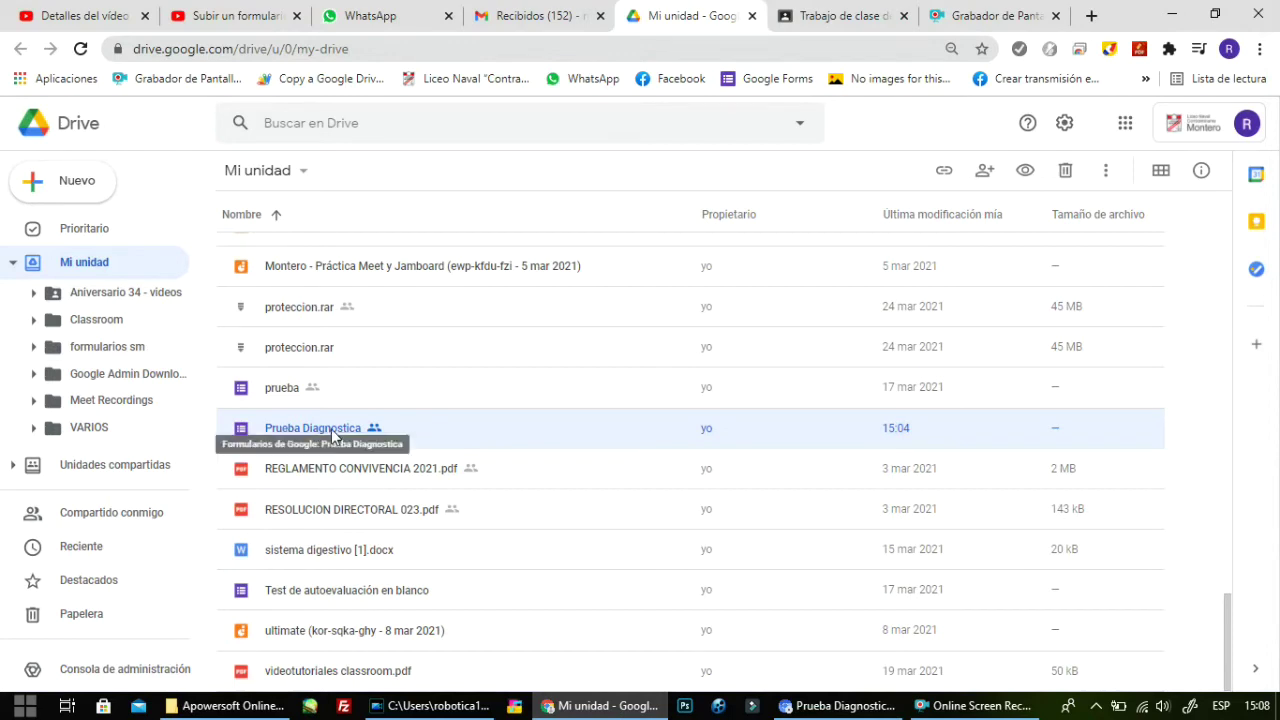
{"action": "double_click", "coordinate": [331, 431]}
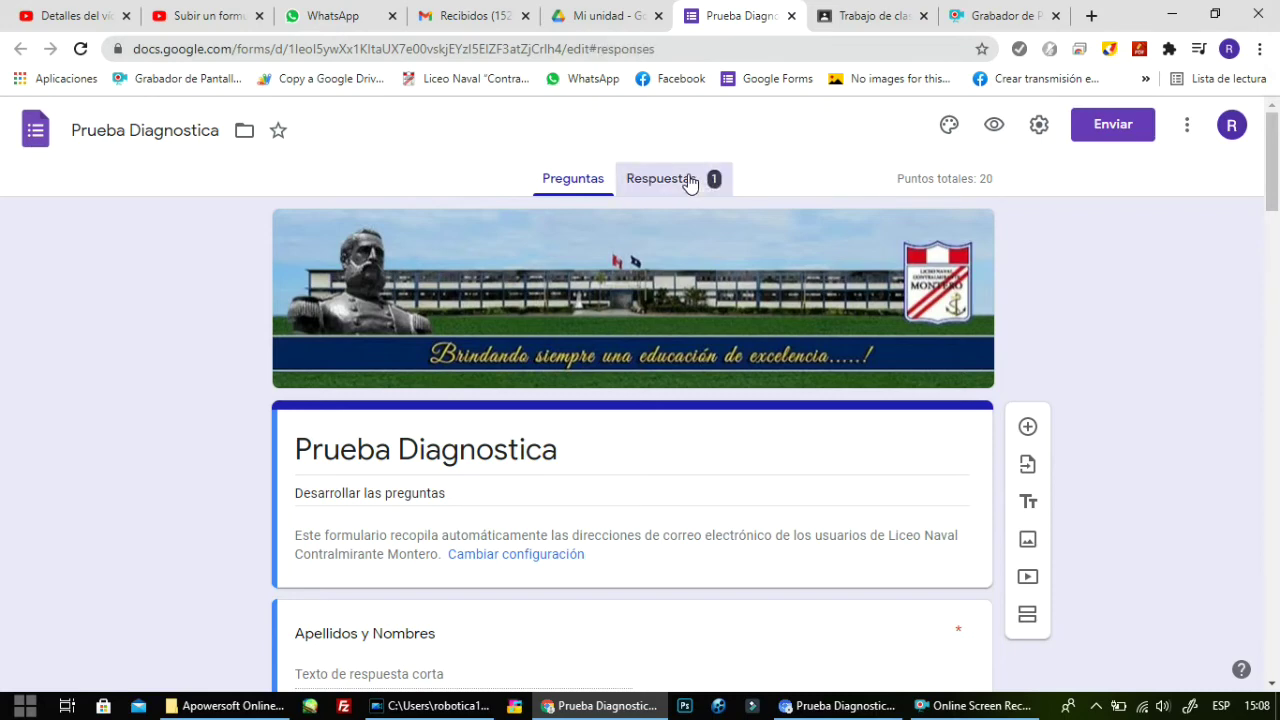
- Open the form's responses in the question-by-question view and show the answers to Pregunta 2
{"action": "left_click", "coordinate": [689, 182]}
{"action": "mouse_move", "coordinate": [1275, 167]}
{"action": "left_mouse_down"}
{"action": "mouse_move", "coordinate": [1270, 457]}
{"action": "mouse_move", "coordinate": [1277, 163]}
{"action": "left_mouse_up"}
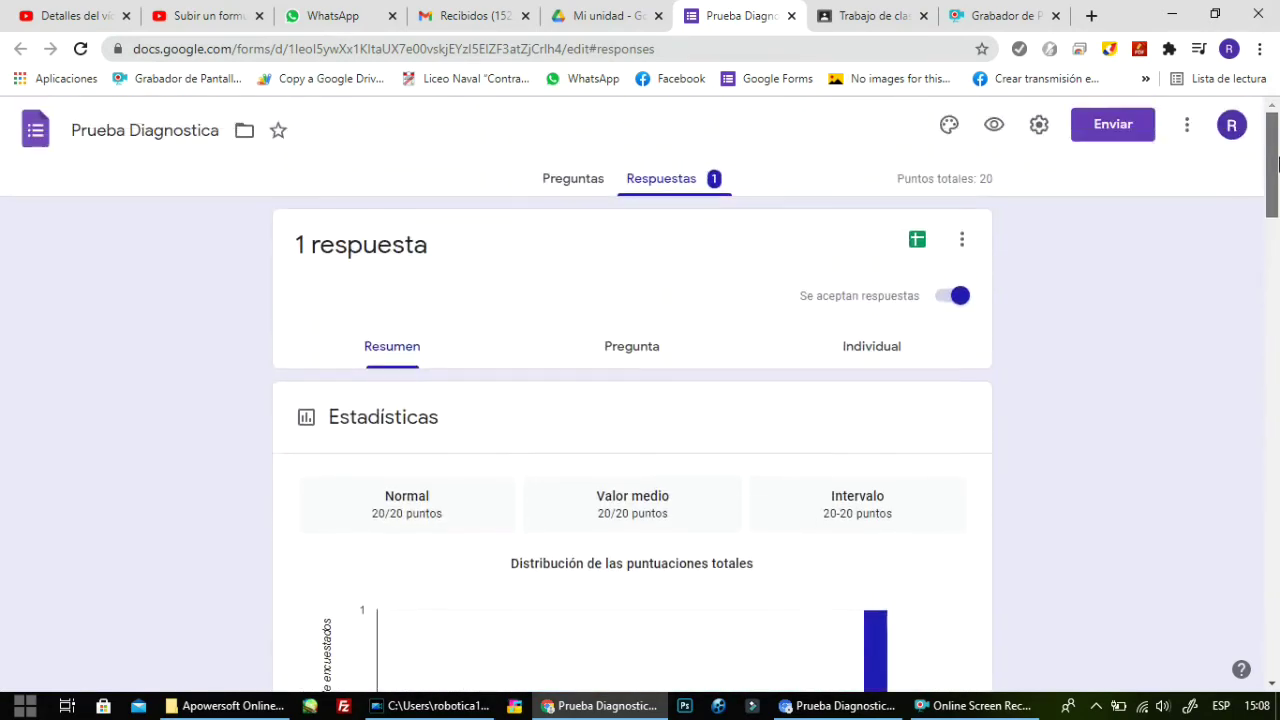
{"action": "left_click", "coordinate": [630, 351]}
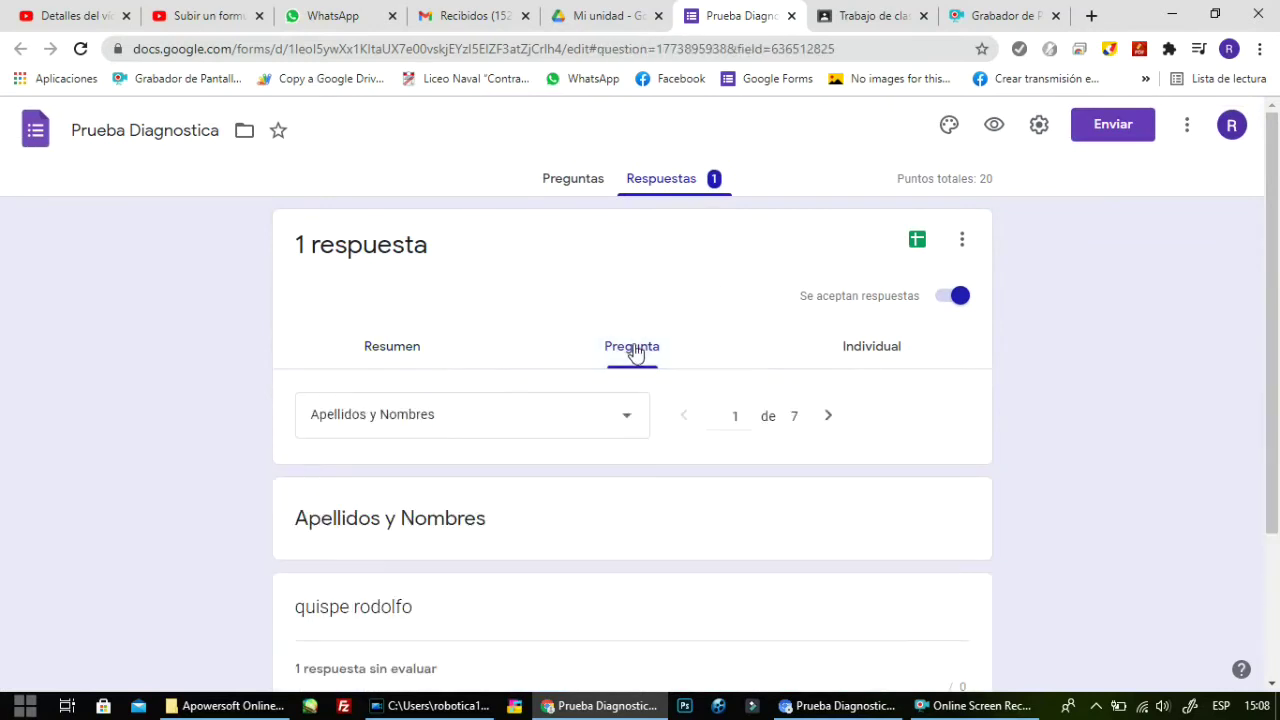
{"action": "left_click", "coordinate": [623, 421]}
{"action": "left_click", "coordinate": [560, 500]}
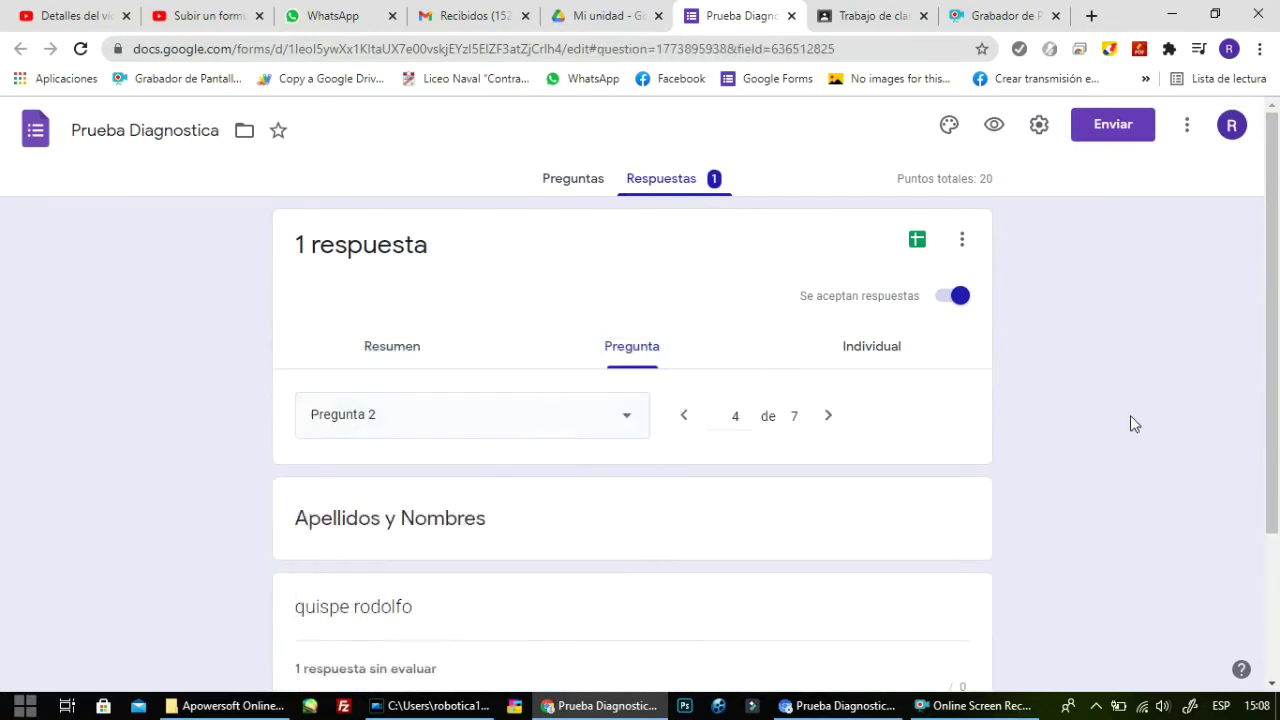
{"action": "mouse_move", "coordinate": [1276, 255]}
{"action": "left_mouse_down"}
{"action": "mouse_move", "coordinate": [1277, 405]}
{"action": "mouse_move", "coordinate": [1277, 238]}
{"action": "left_mouse_up"}
{"action": "scroll", "coordinate": [844, 549], "scroll_direction": "down", "scroll_amount": 2}
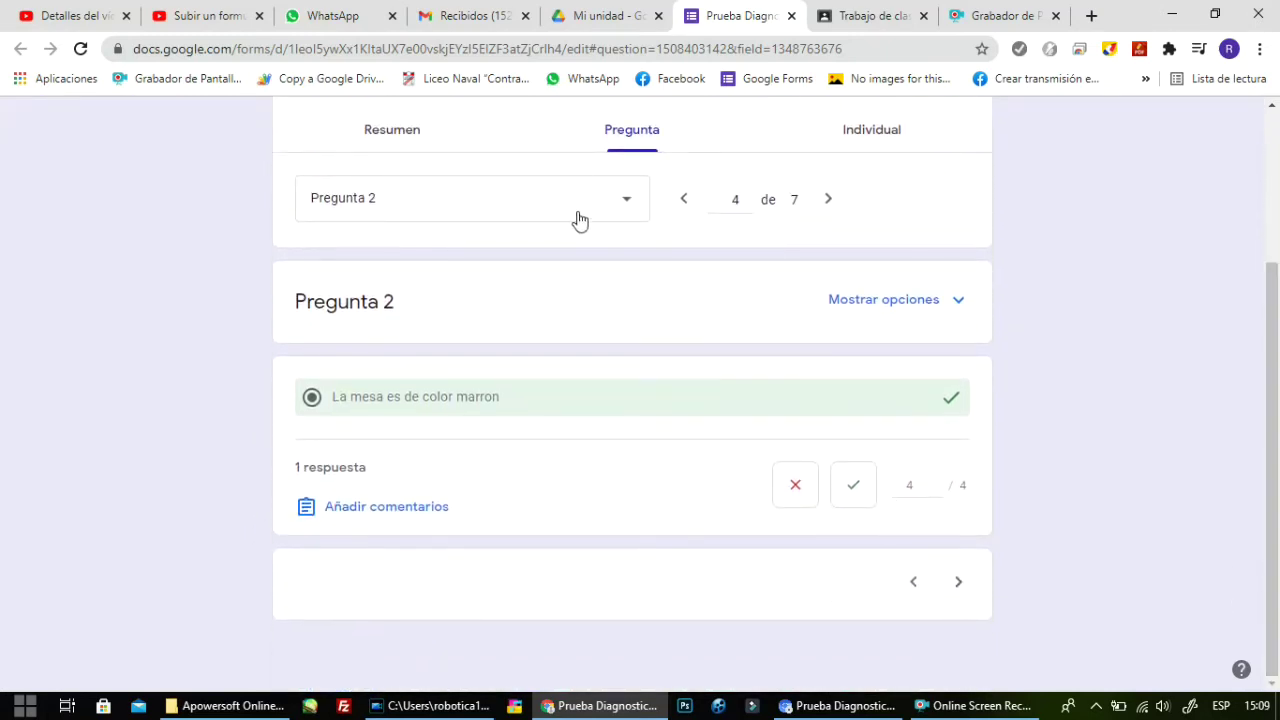
- Check the sailors' clothing colour question answers, then view the student's individual 20/20 response
{"action": "left_click", "coordinate": [631, 211]}
{"action": "left_click", "coordinate": [554, 336]}
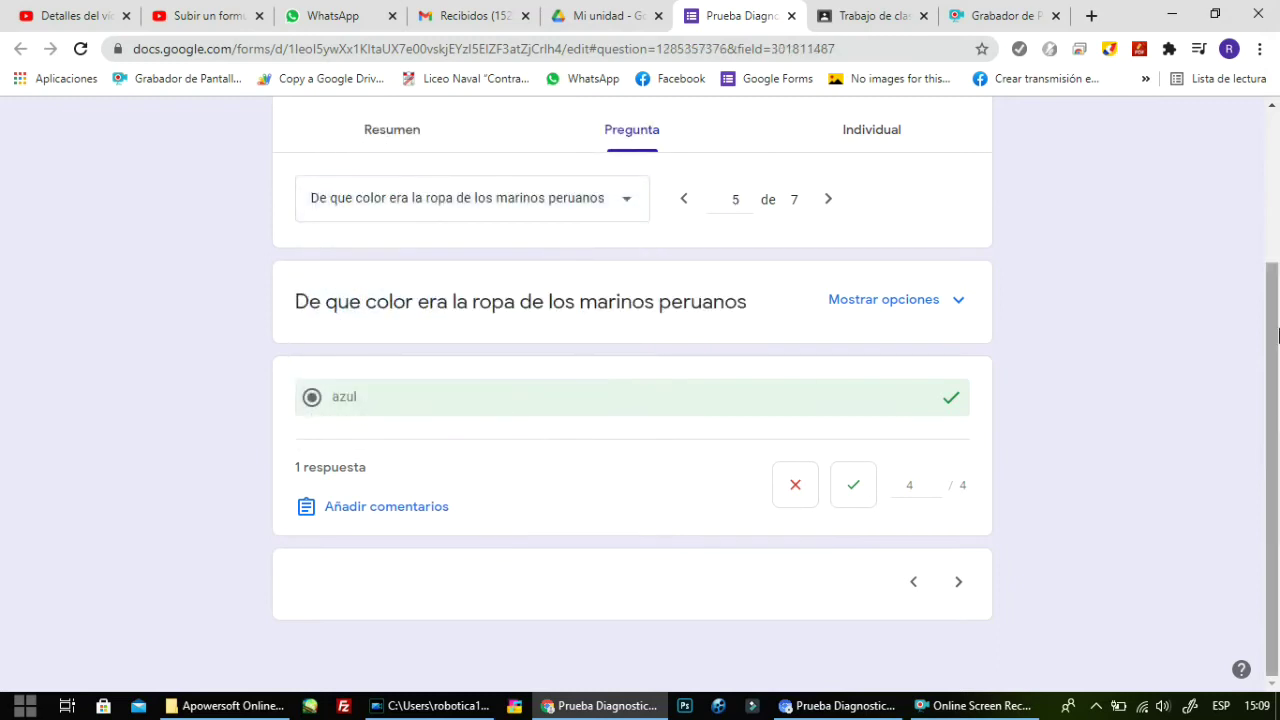
{"action": "scroll", "coordinate": [1150, 190], "scroll_direction": "up", "scroll_amount": 2}
{"action": "left_click", "coordinate": [872, 350]}
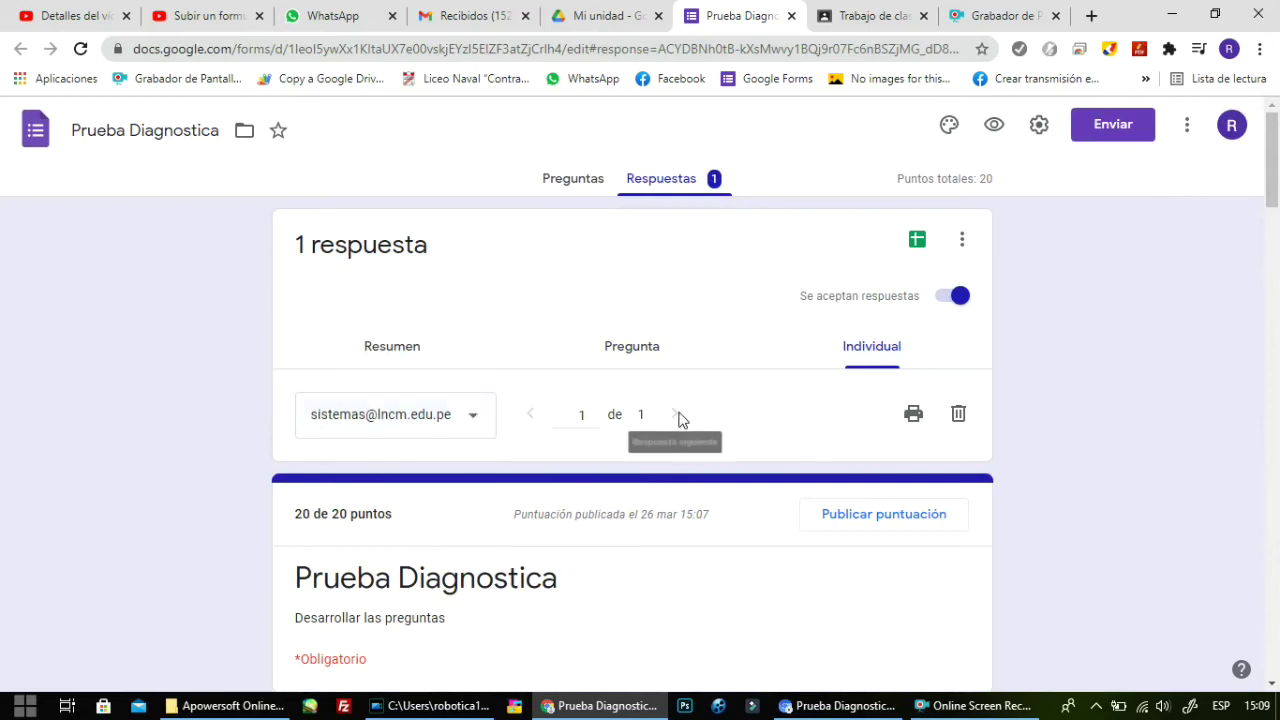
{"action": "mouse_move", "coordinate": [1276, 142]}
{"action": "left_mouse_down"}
{"action": "mouse_move", "coordinate": [1277, 539]}
{"action": "mouse_move", "coordinate": [1277, 120]}
{"action": "left_mouse_up"}
- Open the linked responses spreadsheet and inspect the latest response row, including its 20/20 score
{"action": "left_click", "coordinate": [917, 243]}
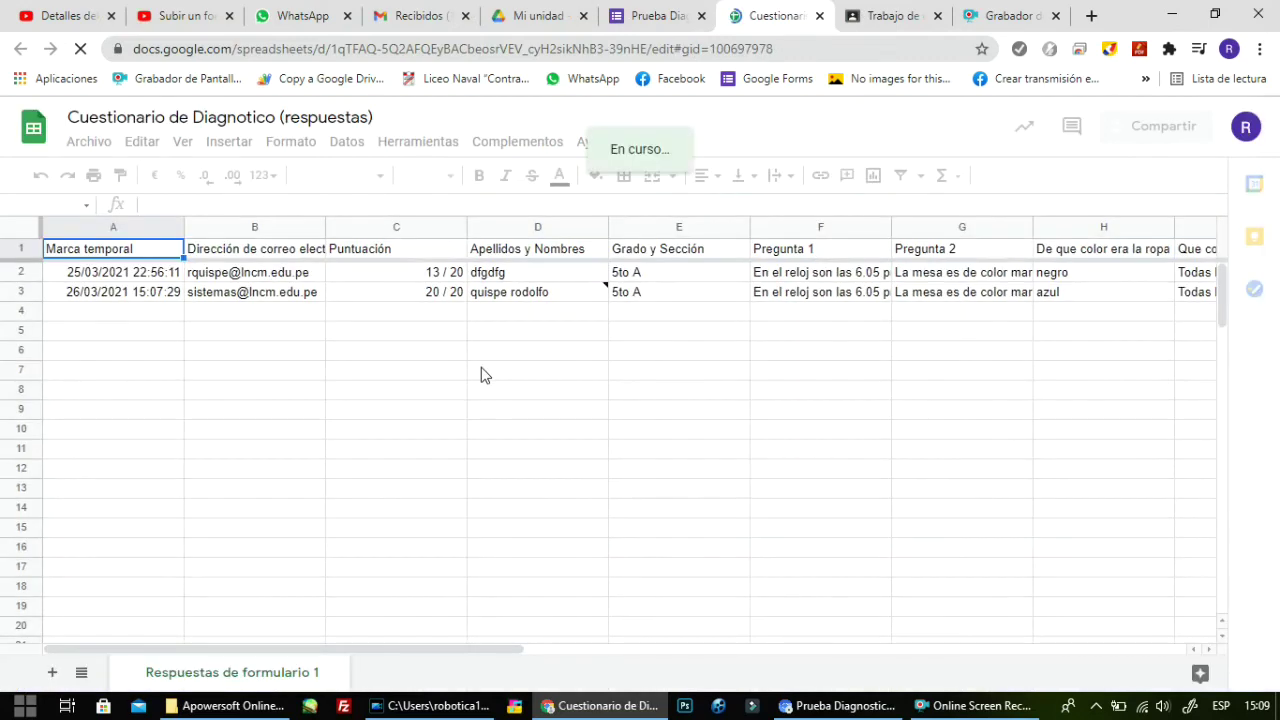
{"action": "left_click", "coordinate": [128, 300]}
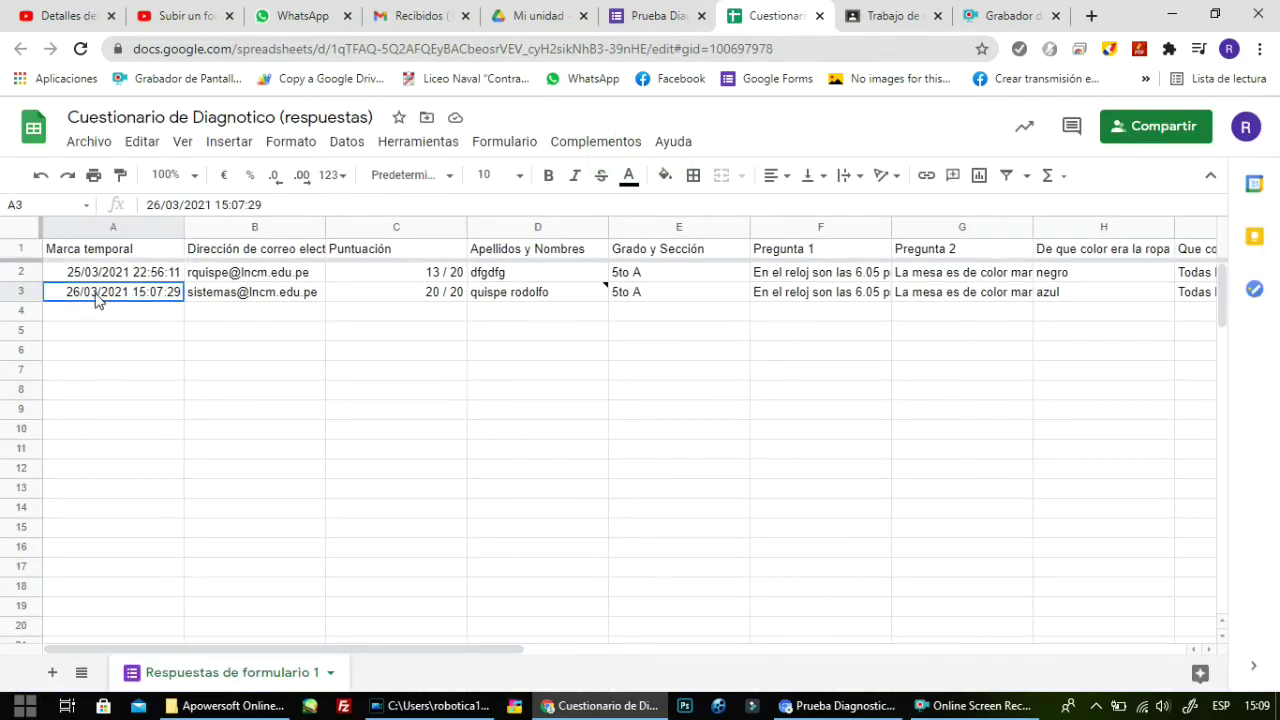
{"action": "left_click", "coordinate": [253, 300]}
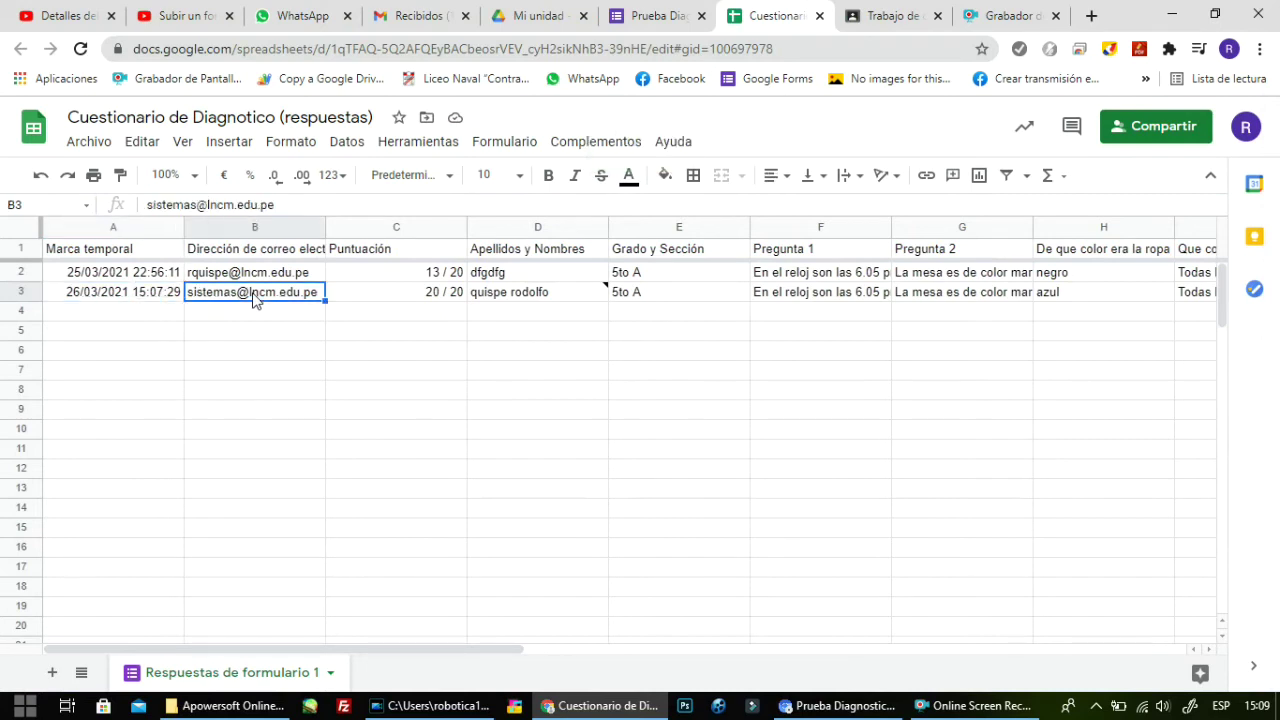
{"action": "left_click", "coordinate": [434, 299]}
{"action": "left_click", "coordinate": [534, 303]}
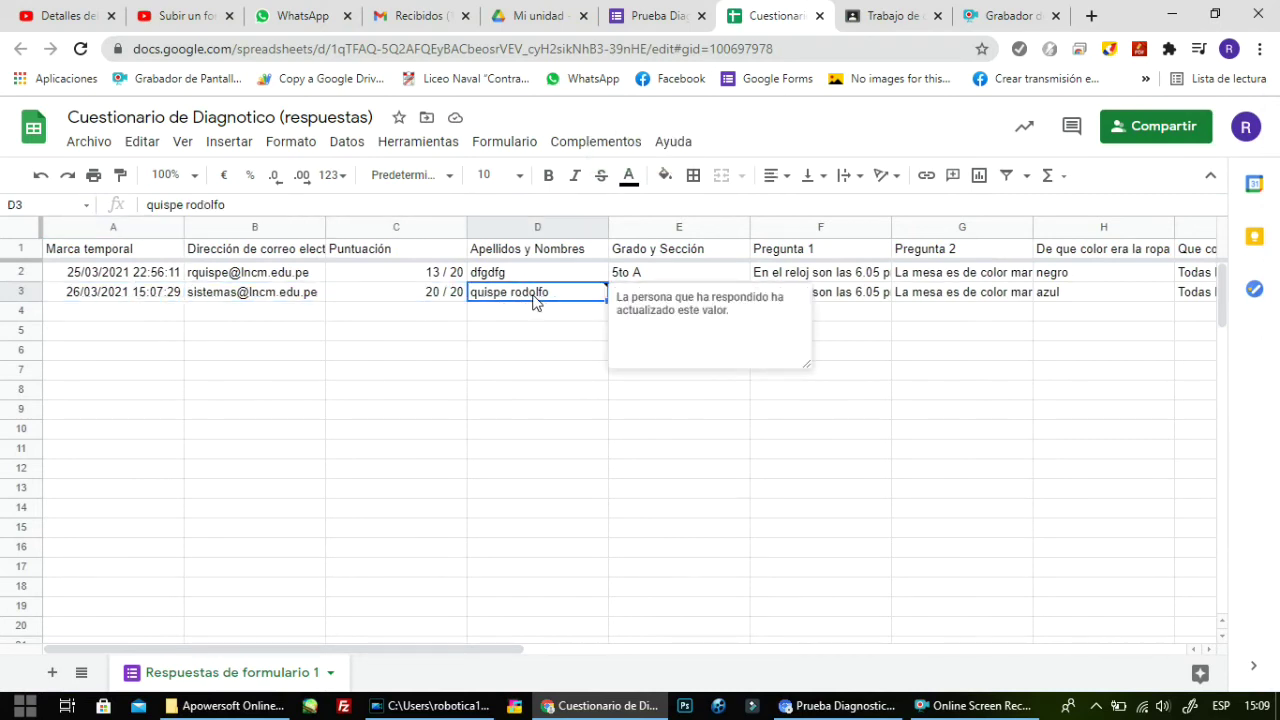
{"action": "left_click", "coordinate": [884, 296]}
{"action": "mouse_move", "coordinate": [419, 651]}
{"action": "left_mouse_down"}
{"action": "mouse_move", "coordinate": [877, 663]}
{"action": "mouse_move", "coordinate": [417, 663]}
{"action": "left_mouse_up"}
{"action": "left_click", "coordinate": [156, 363]}
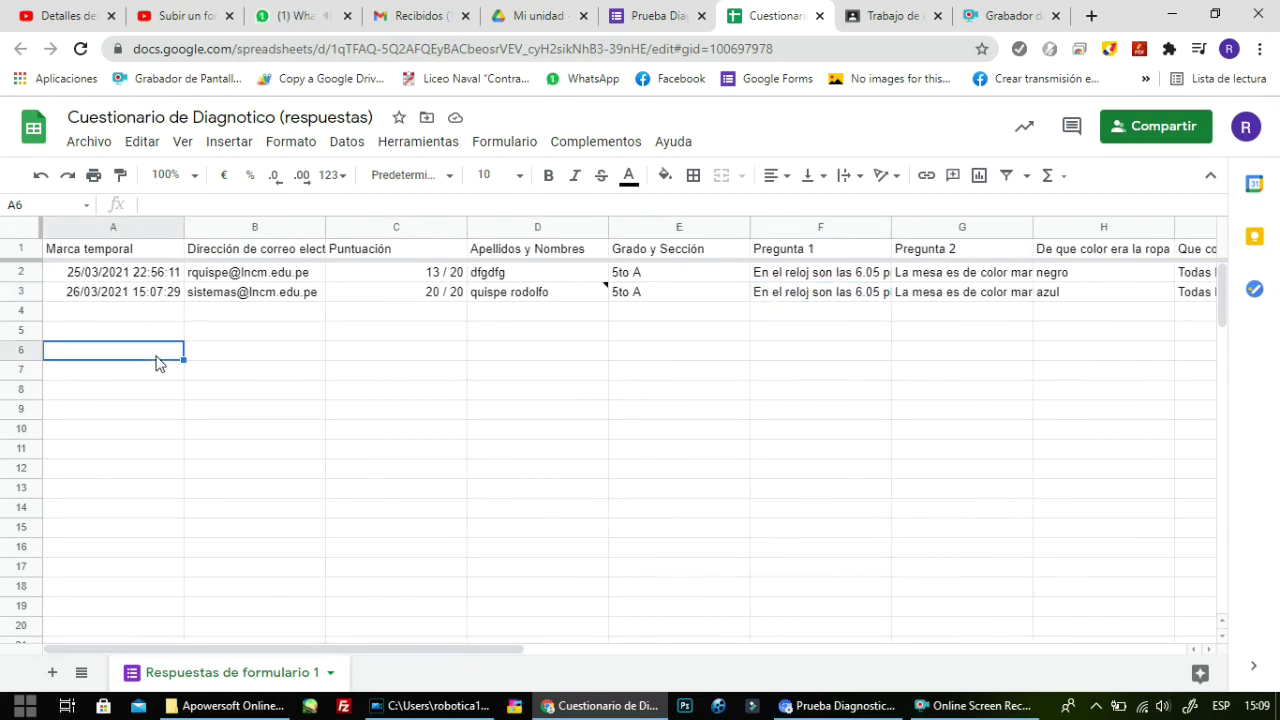
- Download the Cuestionario de Diagnotico (respuestas) sheet as a Microsoft Excel .xlsx file
{"action": "left_click", "coordinate": [89, 146]}
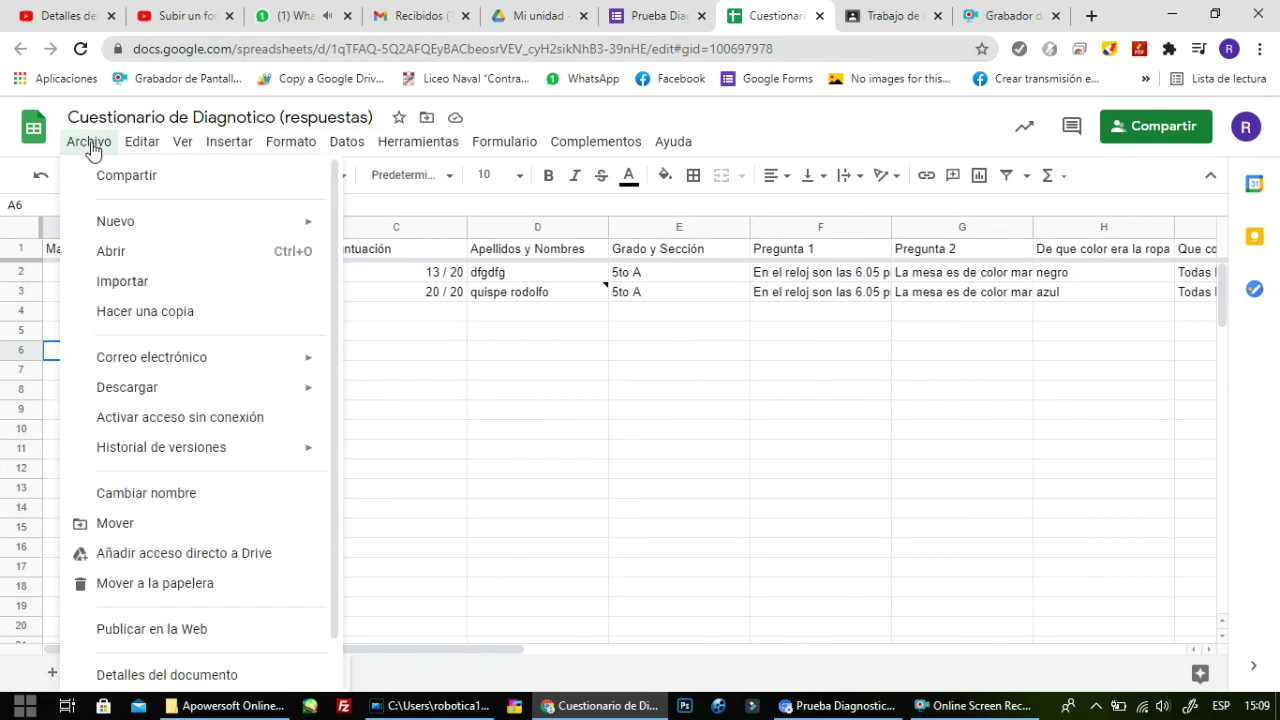
{"action": "mouse_move", "coordinate": [170, 390]}
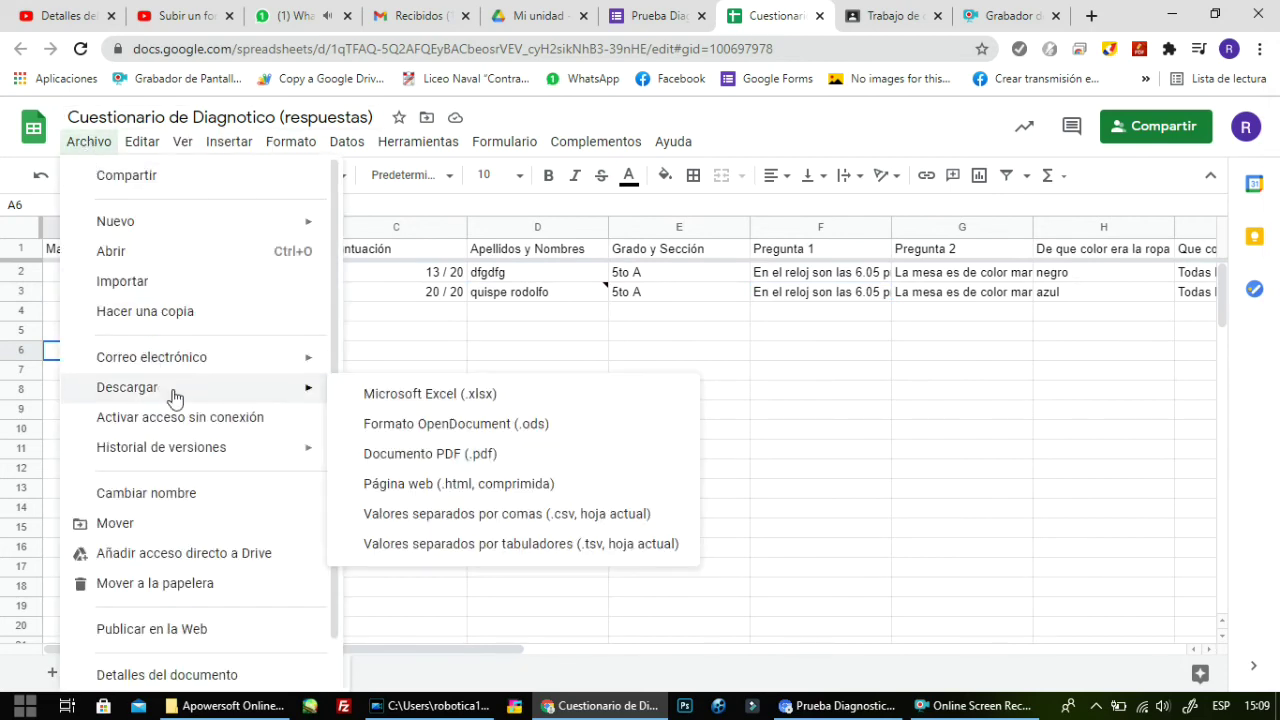
{"action": "left_click", "coordinate": [456, 396]}
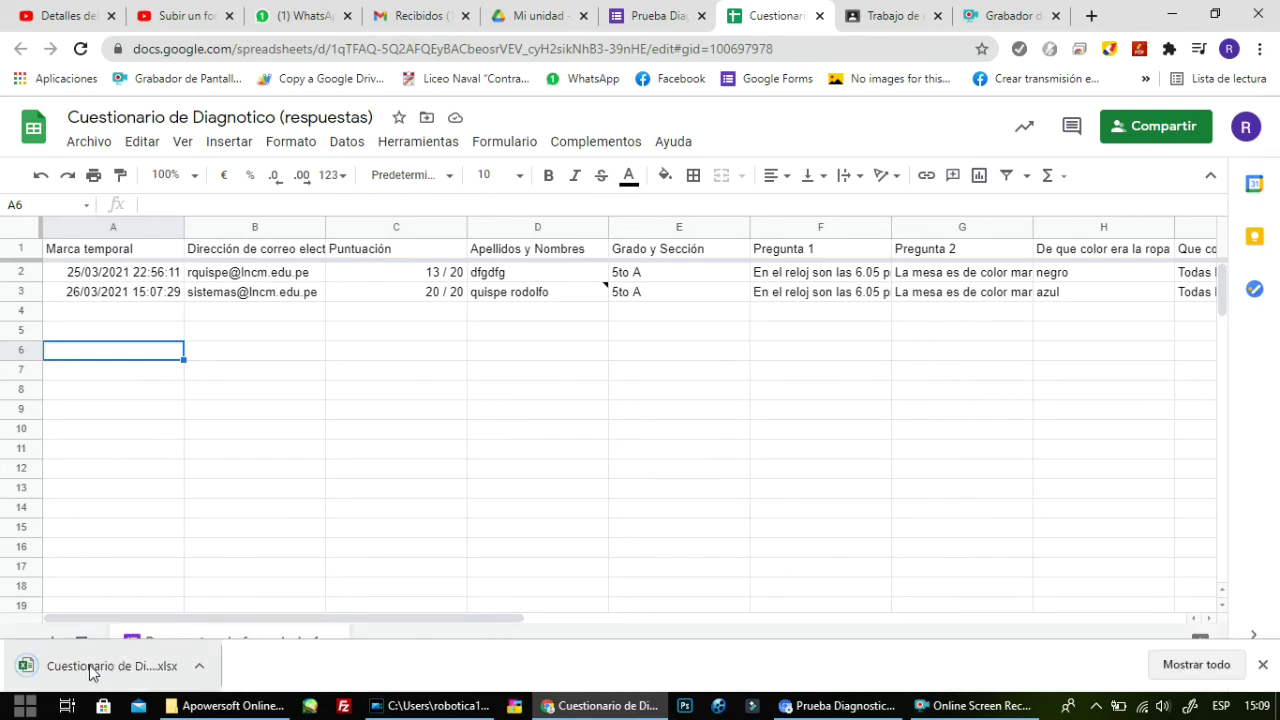
- Open the downloaded .xlsx in Excel, enable editing, maximize it, then minimize Excel
{"action": "left_click", "coordinate": [78, 668]}
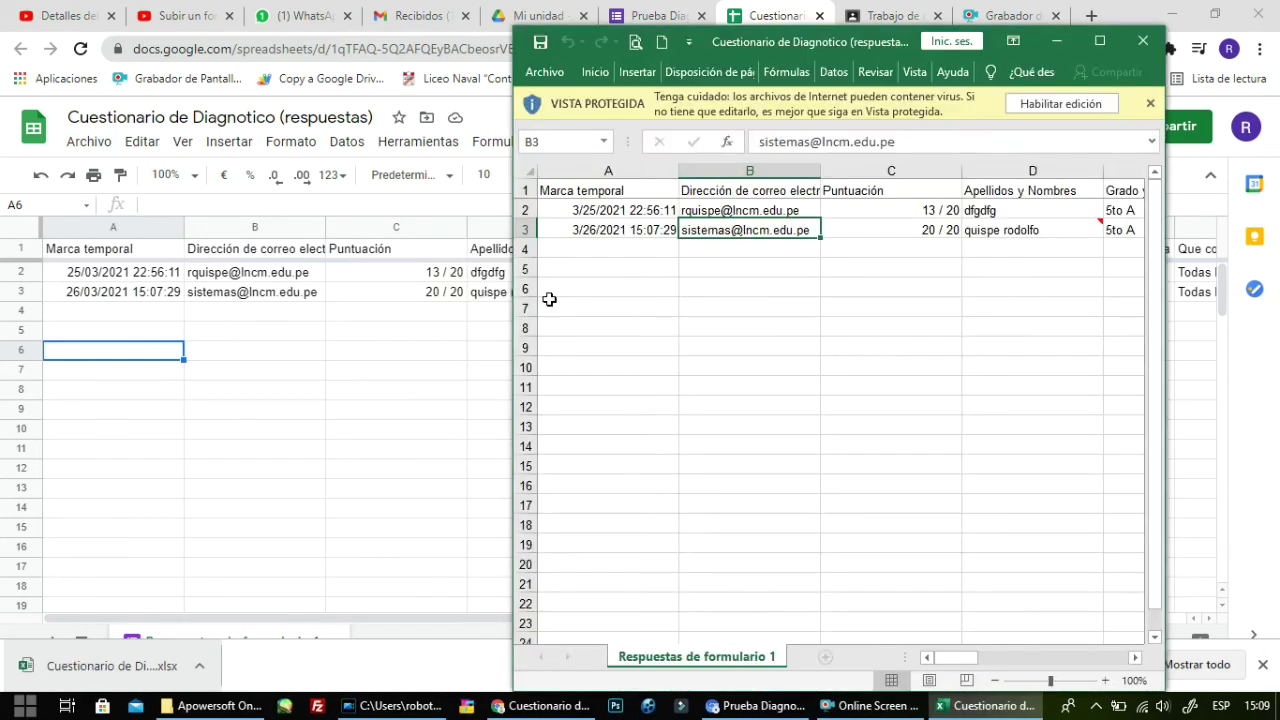
{"action": "left_click", "coordinate": [1060, 103]}
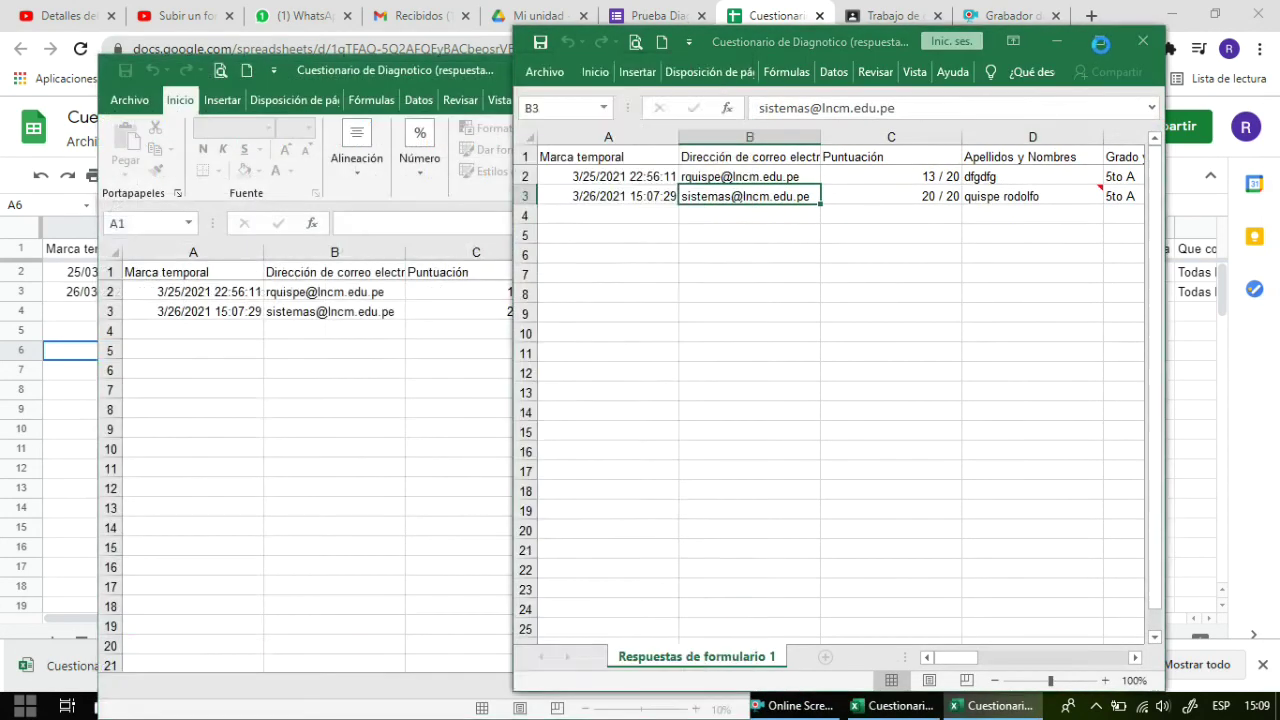
{"action": "left_click", "coordinate": [685, 69]}
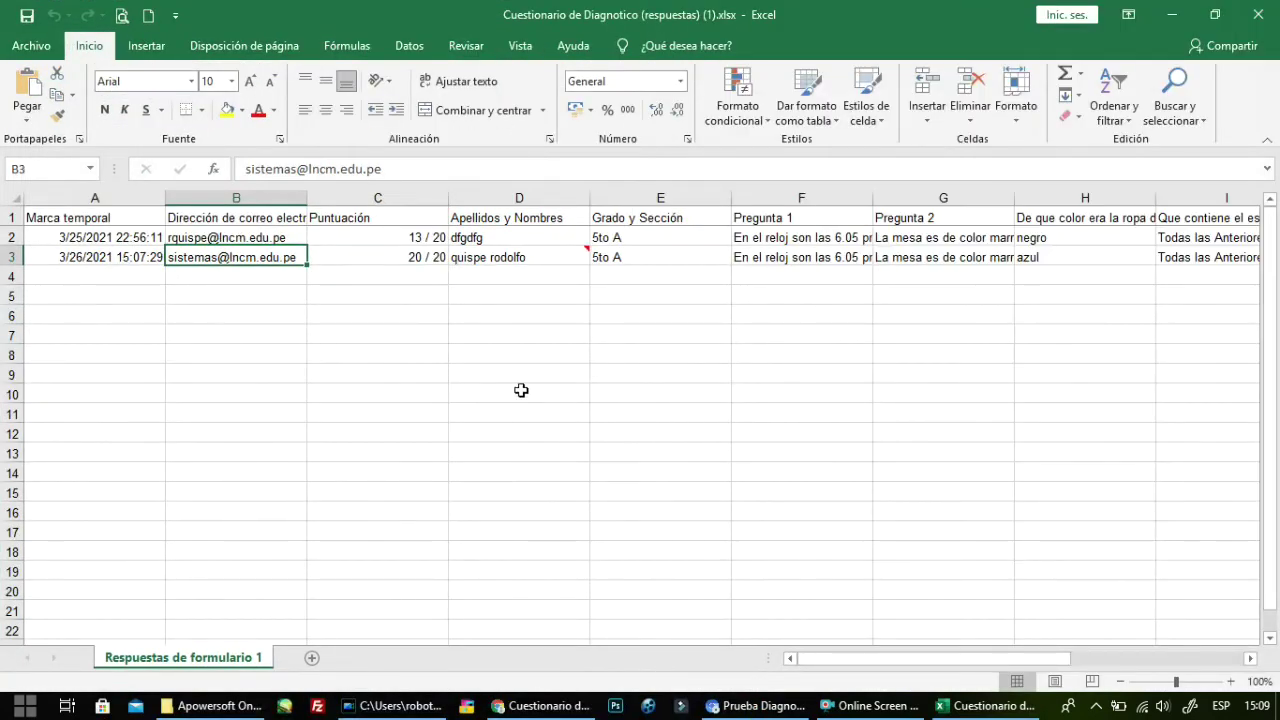
{"action": "left_click", "coordinate": [520, 393]}
{"action": "left_click", "coordinate": [1172, 14]}
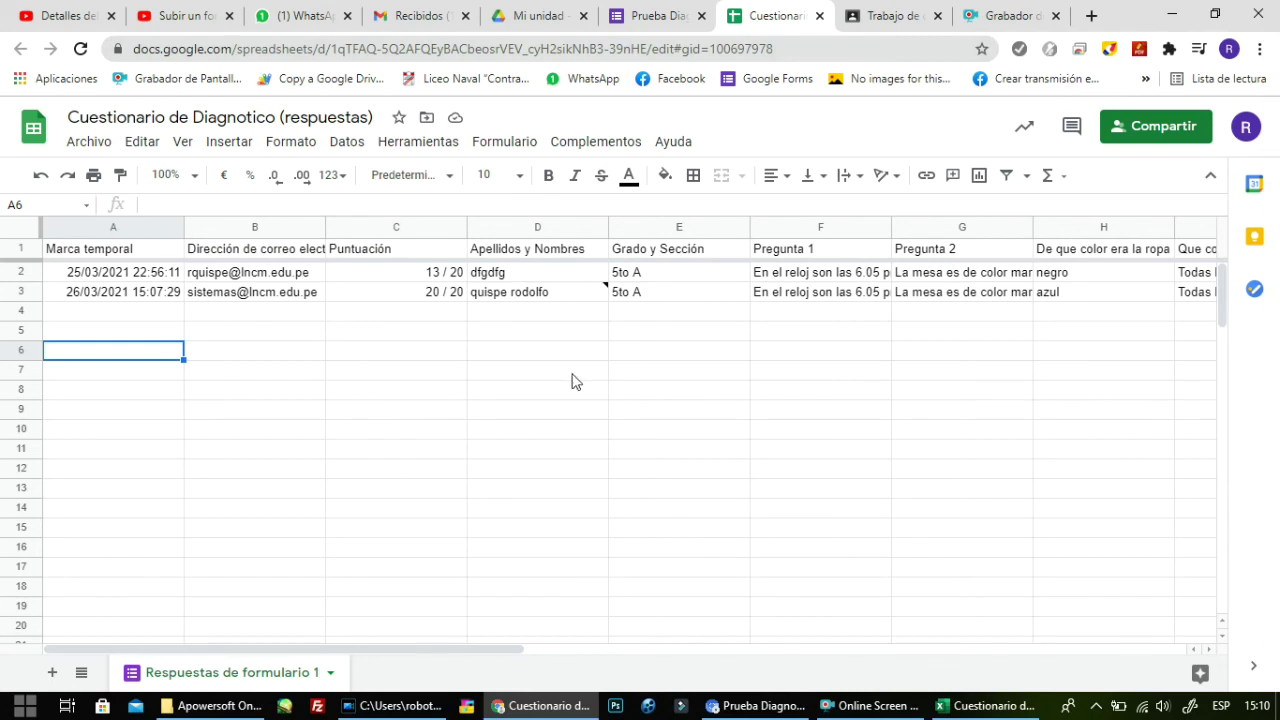
- Back on the Prueba Diagnostica form, turn off 'Se aceptan respuestas' to close the quiz
{"action": "left_click", "coordinate": [655, 16]}
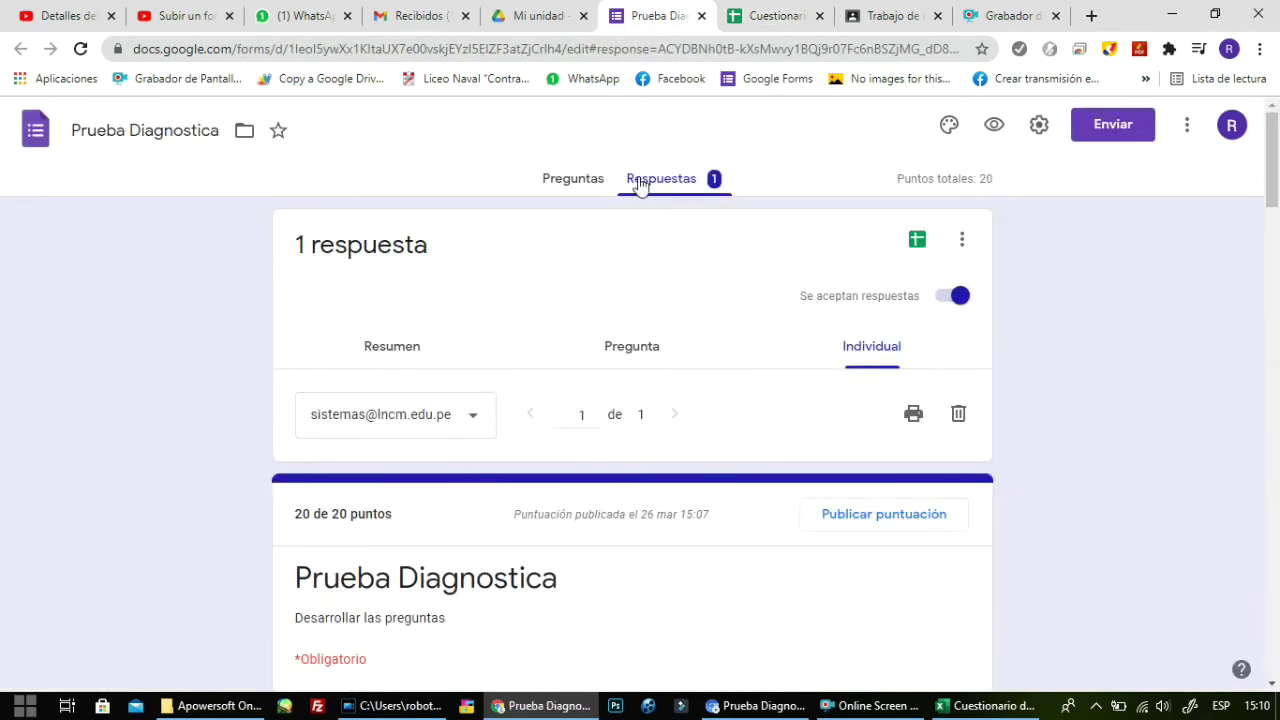
{"action": "left_click", "coordinate": [958, 296]}
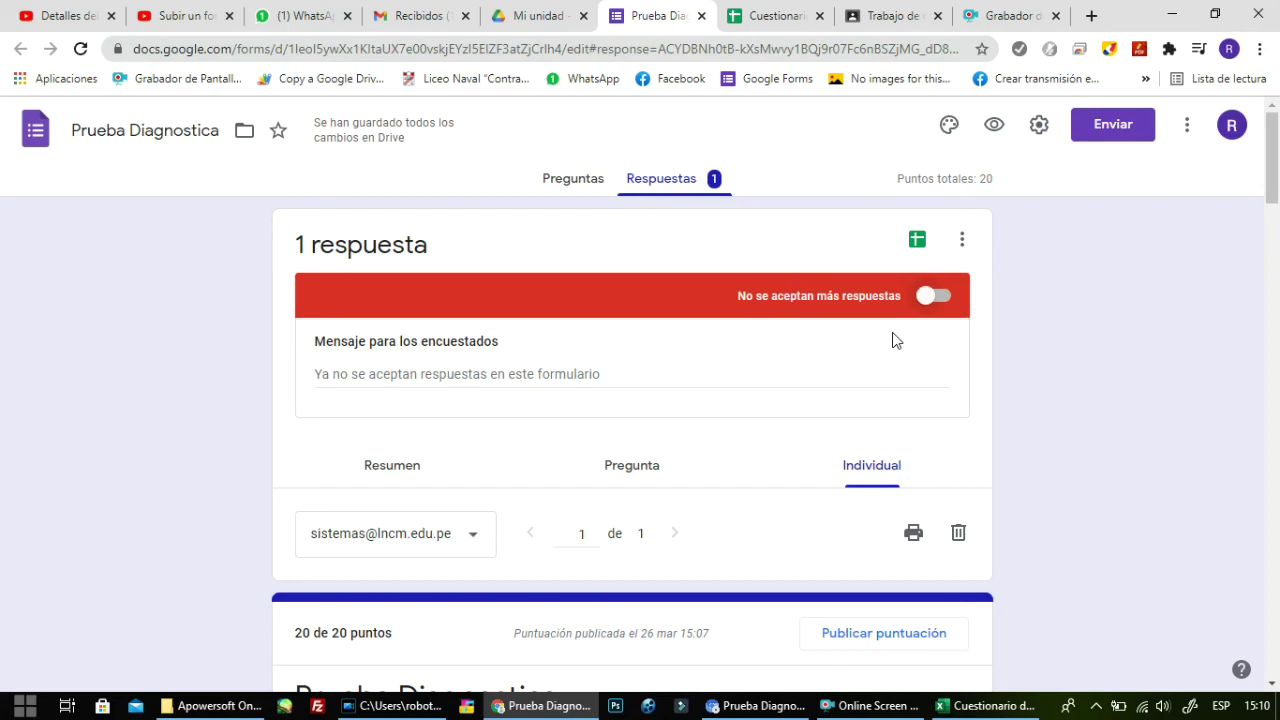
{"action": "scroll", "coordinate": [985, 377], "scroll_direction": "down", "scroll_amount": 3}
{"action": "scroll", "coordinate": [985, 377], "scroll_direction": "up", "scroll_amount": 3}
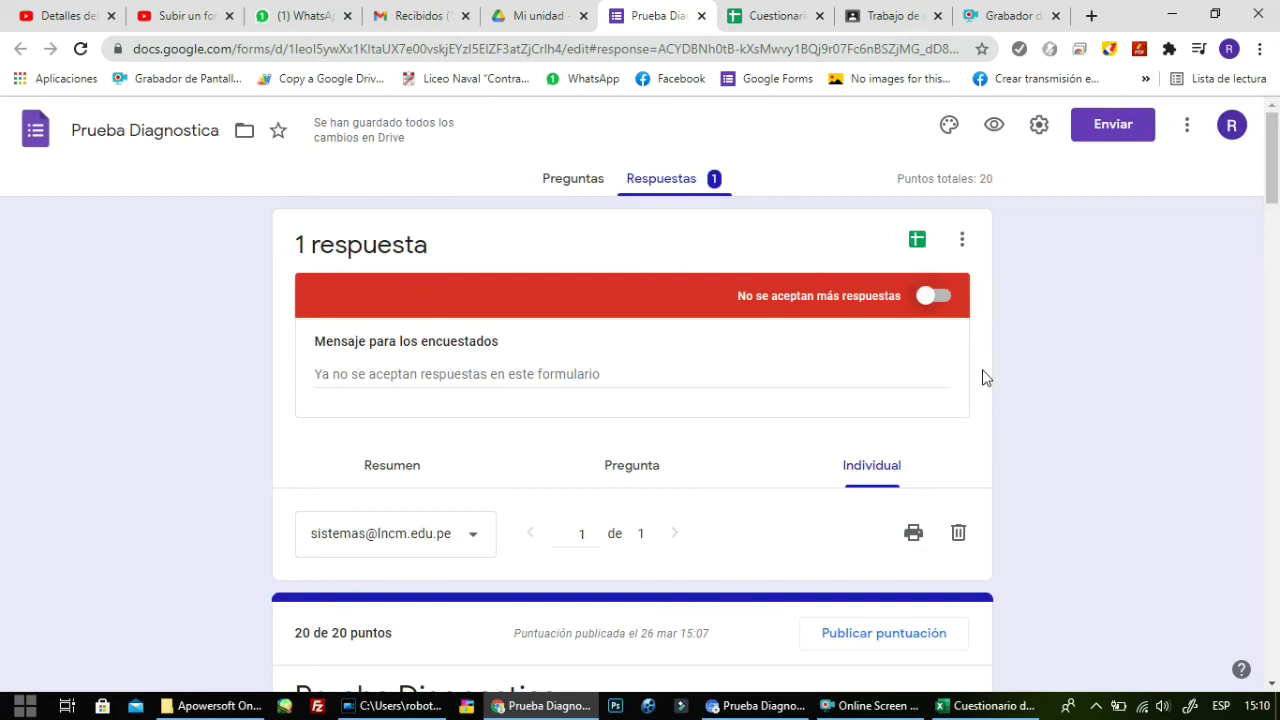